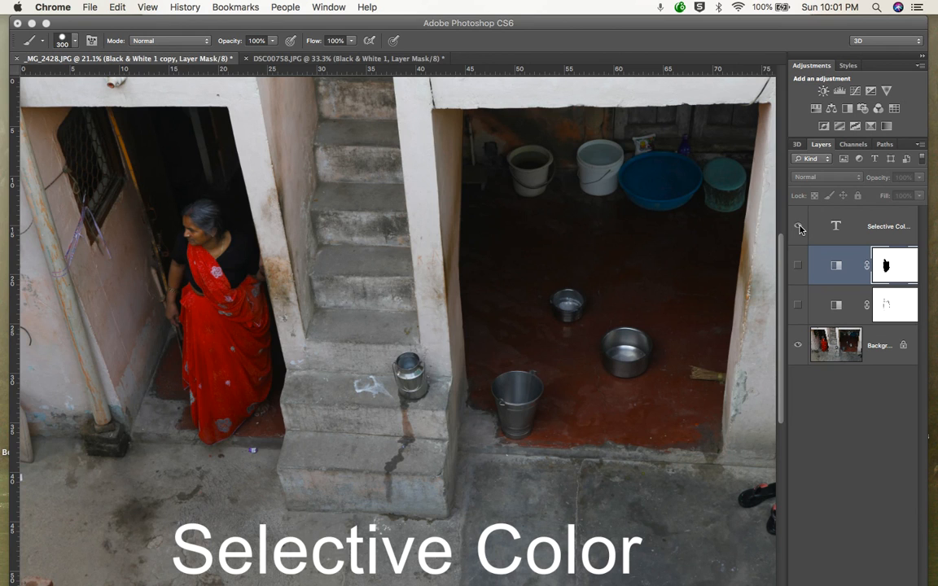
Hide the Selective Color text layer and compare the photo with and without the upper masked Black & White layer
{"action": "left_click", "coordinate": [798, 228]}
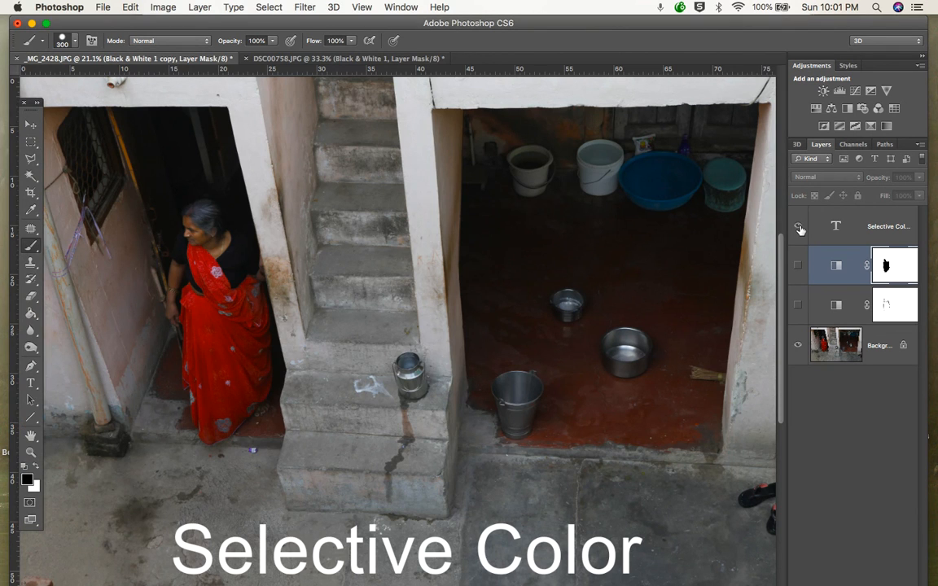
{"action": "left_click", "coordinate": [798, 228]}
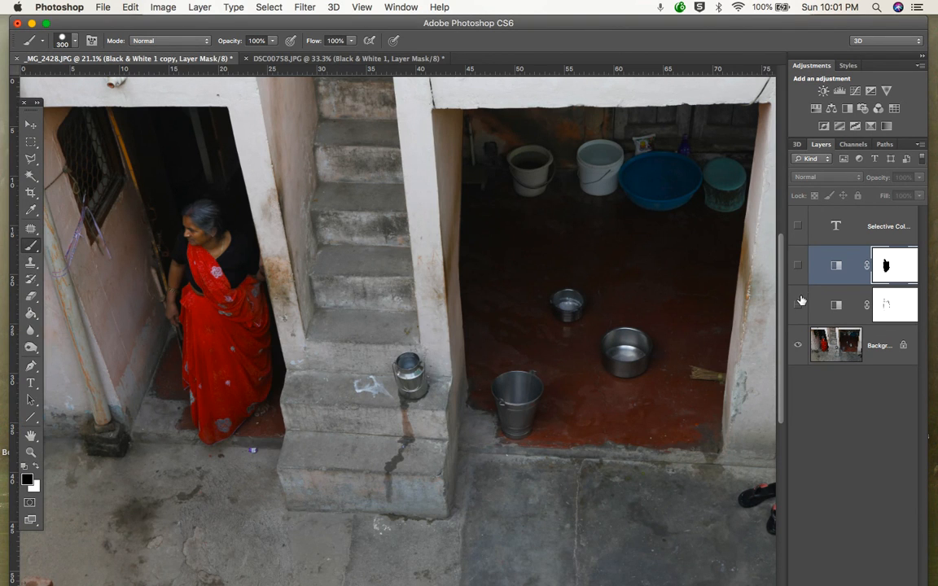
{"action": "left_click", "coordinate": [798, 266]}
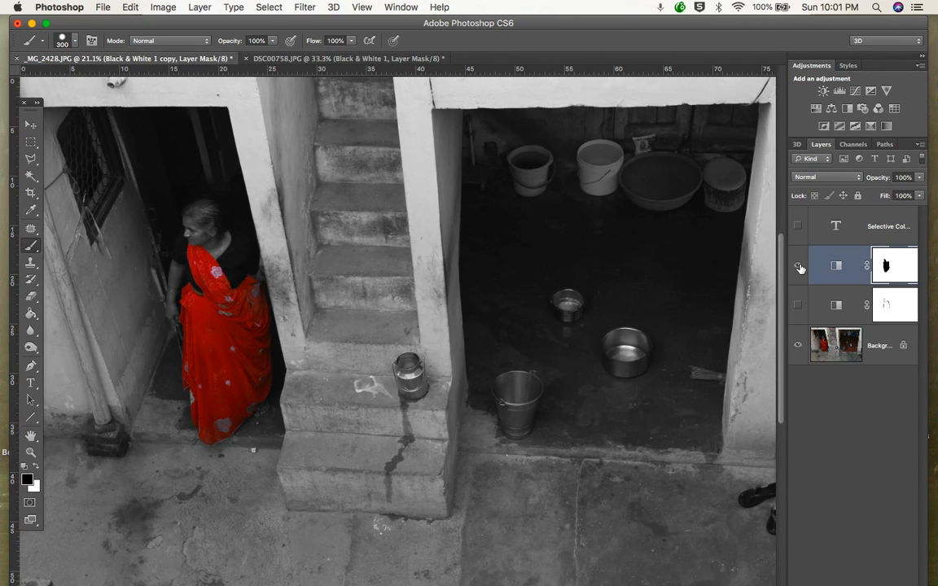
{"action": "left_click", "coordinate": [799, 266]}
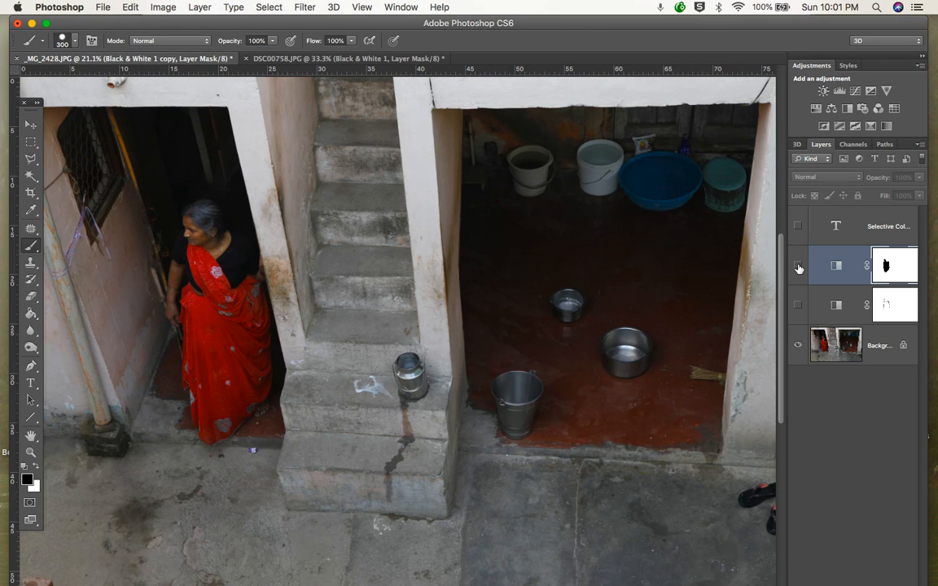
{"action": "left_click", "coordinate": [798, 266]}
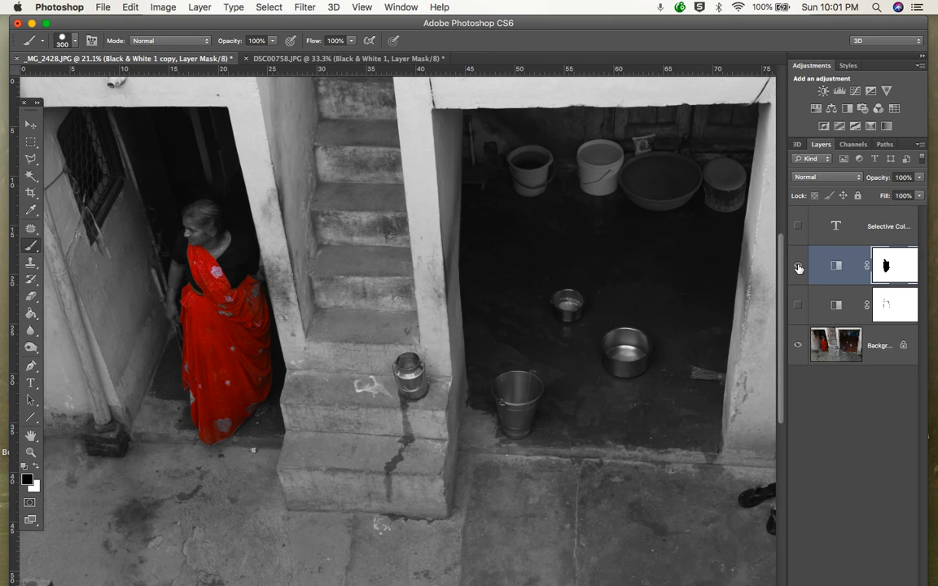
Delete the Selective Color text layer and hide the upper masked Black & White layer
{"action": "left_click", "coordinate": [877, 221]}
{"action": "key", "text": "Delete"}
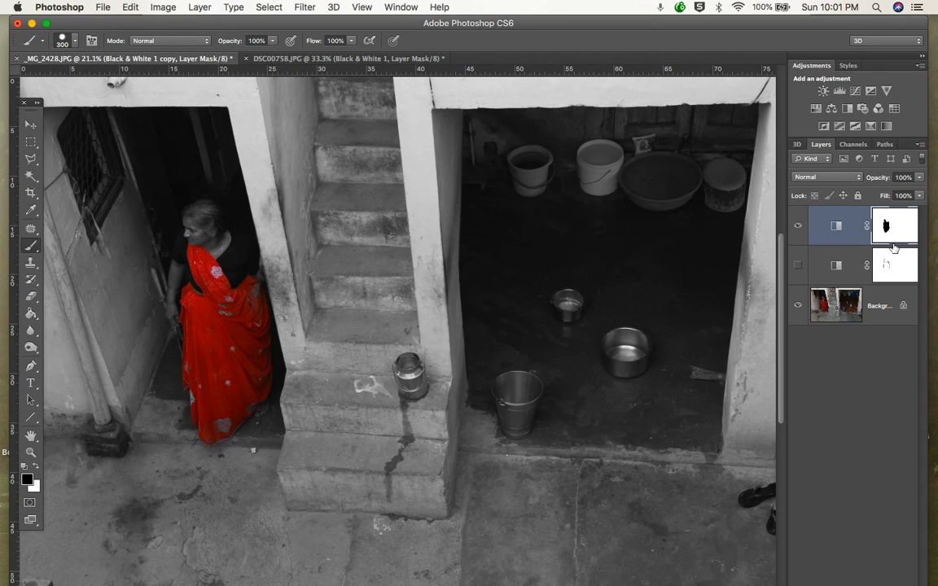
{"action": "left_click", "coordinate": [798, 226]}
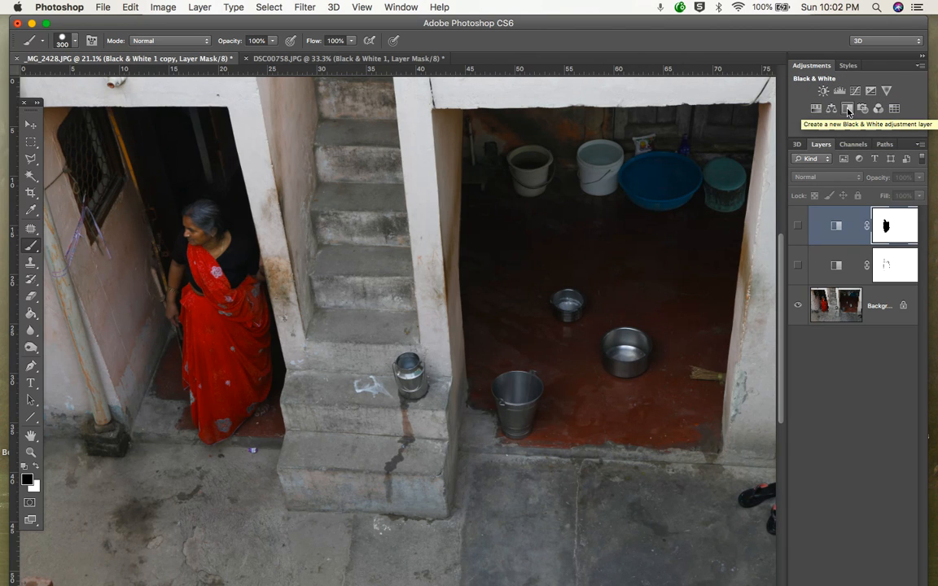
Add a new Black & White adjustment layer and inspect its layer mask on its own
{"action": "left_click", "coordinate": [847, 111]}
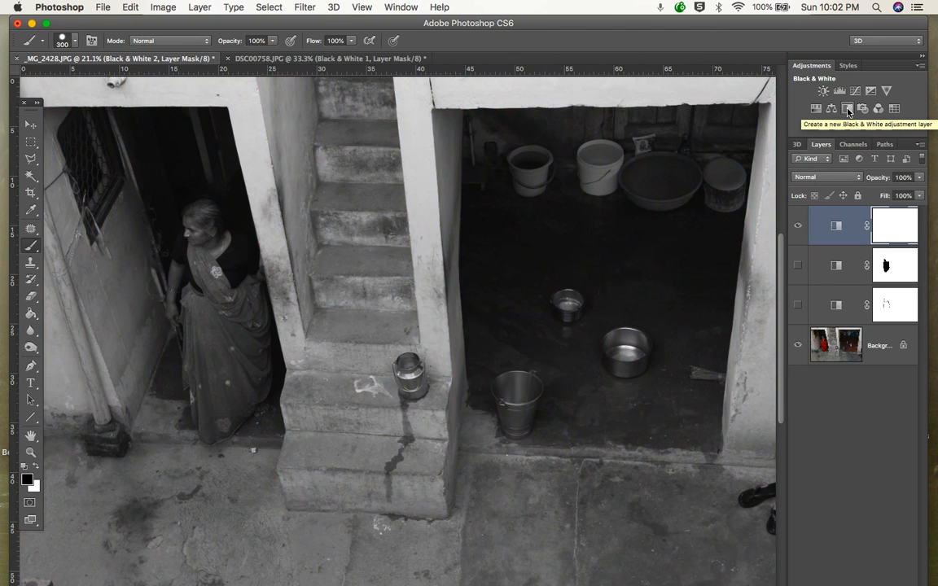
{"action": "left_click", "coordinate": [894, 225]}
{"action": "left_click", "coordinate": [894, 225], "text": "alt"}
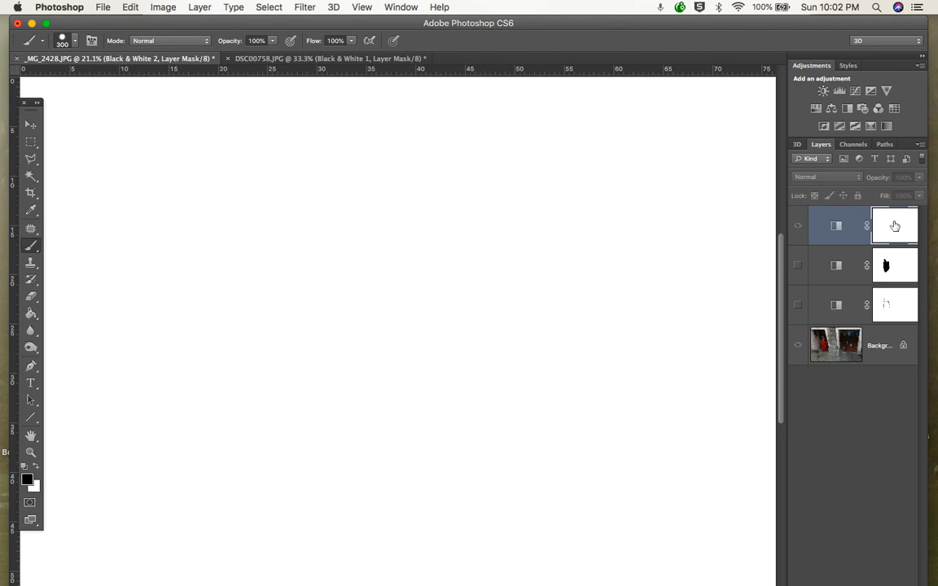
{"action": "left_click", "coordinate": [894, 226], "text": "alt"}
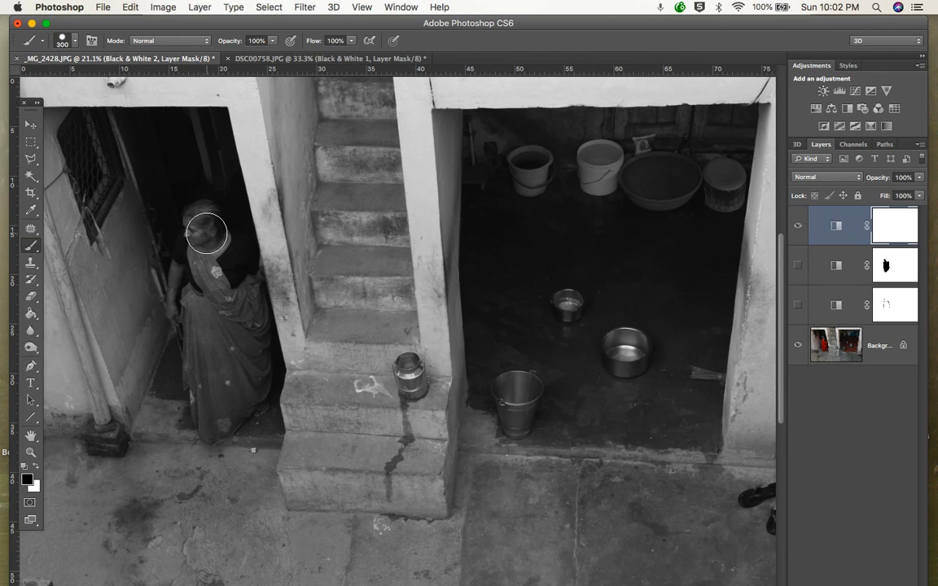
Paint the new layer mask black over the woman with a 600-pixel brush and inspect the painted mask
{"action": "key", "text": "bracketright"}
{"action": "key", "text": "bracketright"}
{"action": "key", "text": "bracketright"}
{"action": "mouse_move", "coordinate": [212, 247]}
{"action": "left_mouse_down"}
{"action": "mouse_move", "coordinate": [219, 382]}
{"action": "mouse_move", "coordinate": [229, 291]}
{"action": "mouse_move", "coordinate": [244, 305]}
{"action": "mouse_move", "coordinate": [240, 385]}
{"action": "mouse_move", "coordinate": [224, 427]}
{"action": "left_mouse_up"}
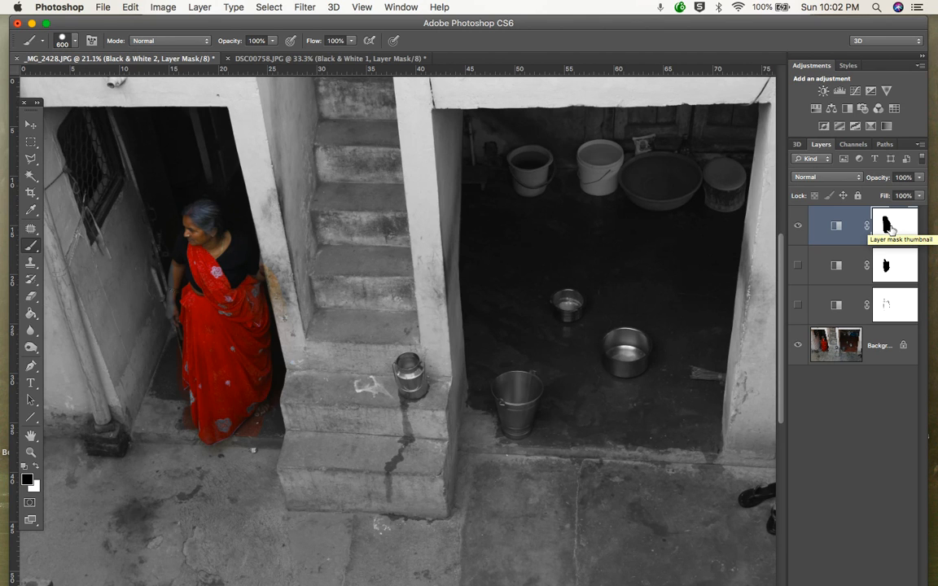
{"action": "left_click", "coordinate": [890, 228], "text": "alt"}
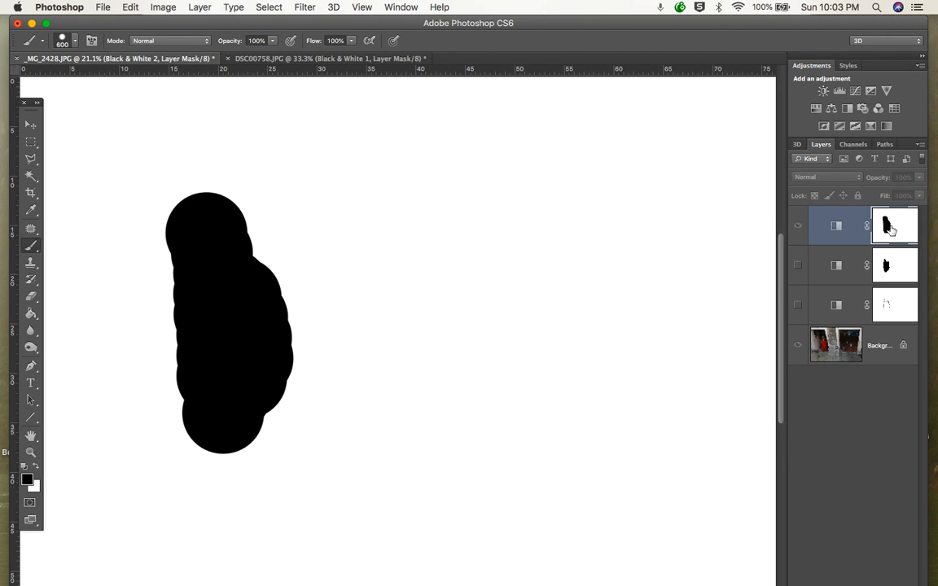
{"action": "left_click", "coordinate": [889, 229], "text": "alt"}
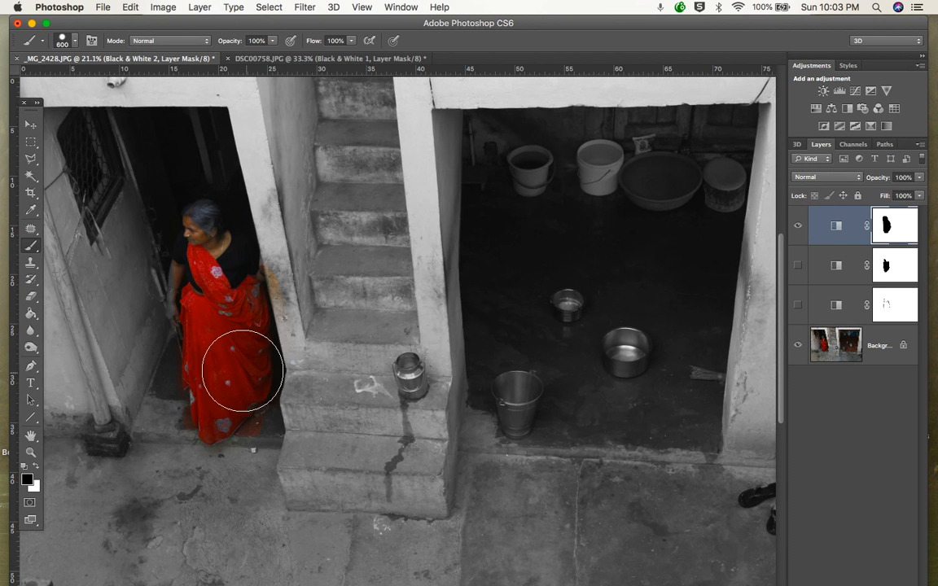
Paint black on the mask across the stairs, right doorway and ground, and inspect the resulting mask shape
{"action": "left_click_drag", "start_coordinate": [178, 203], "coordinate": [507, 358]}
{"action": "mouse_move", "coordinate": [465, 398]}
{"action": "left_mouse_down"}
{"action": "mouse_move", "coordinate": [647, 366]}
{"action": "mouse_move", "coordinate": [657, 442]}
{"action": "mouse_move", "coordinate": [704, 293]}
{"action": "mouse_move", "coordinate": [690, 275]}
{"action": "mouse_move", "coordinate": [657, 400]}
{"action": "left_mouse_up"}
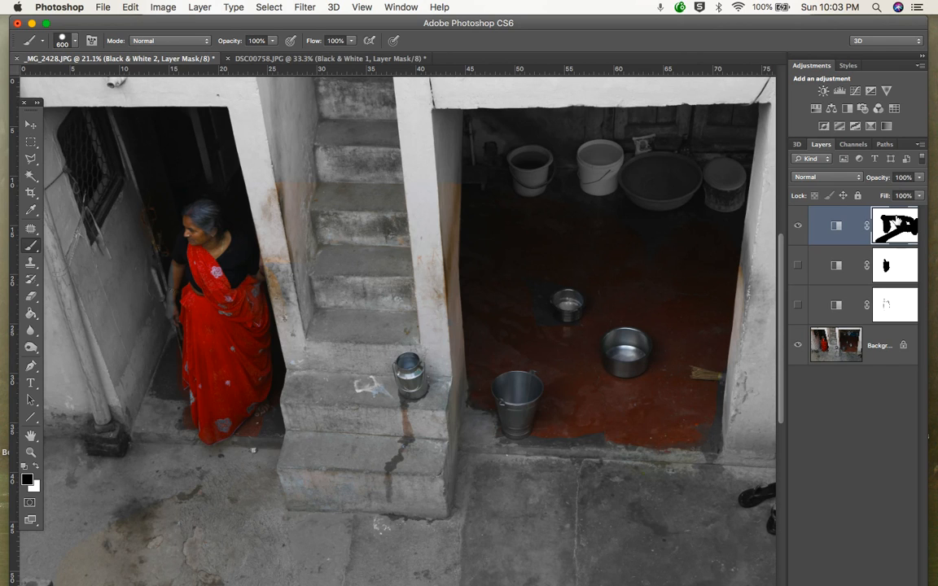
{"action": "left_click", "coordinate": [896, 232]}
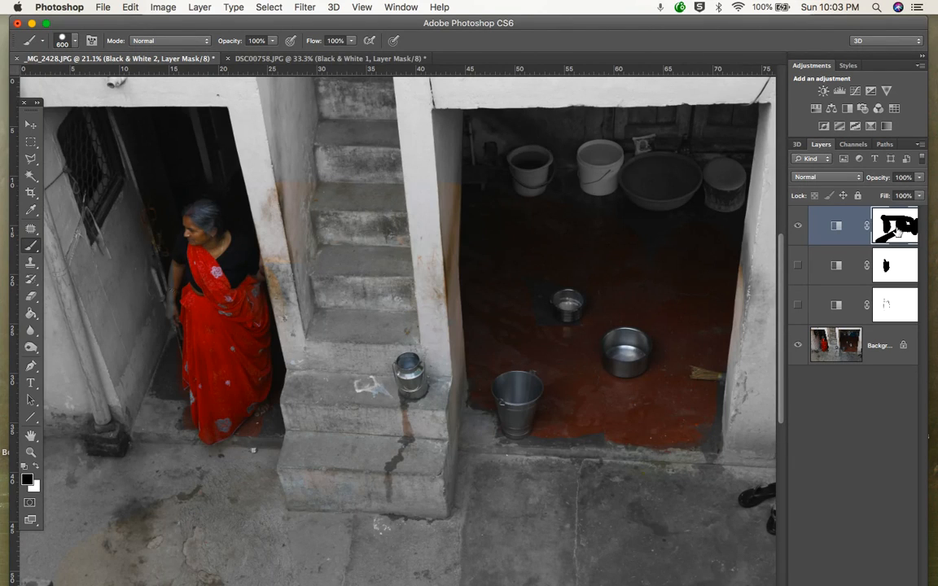
{"action": "left_click", "coordinate": [894, 226], "text": "alt"}
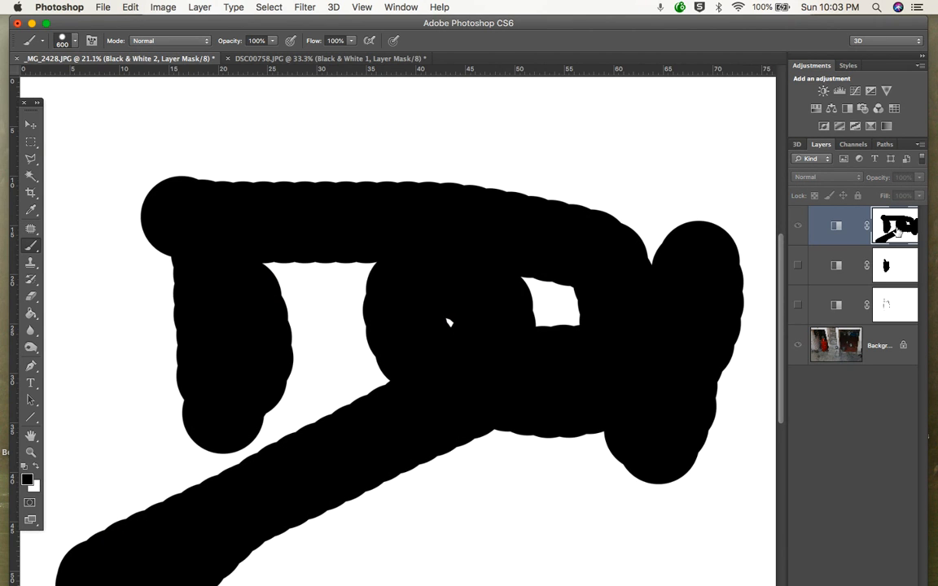
{"action": "left_click", "coordinate": [896, 231], "text": "alt"}
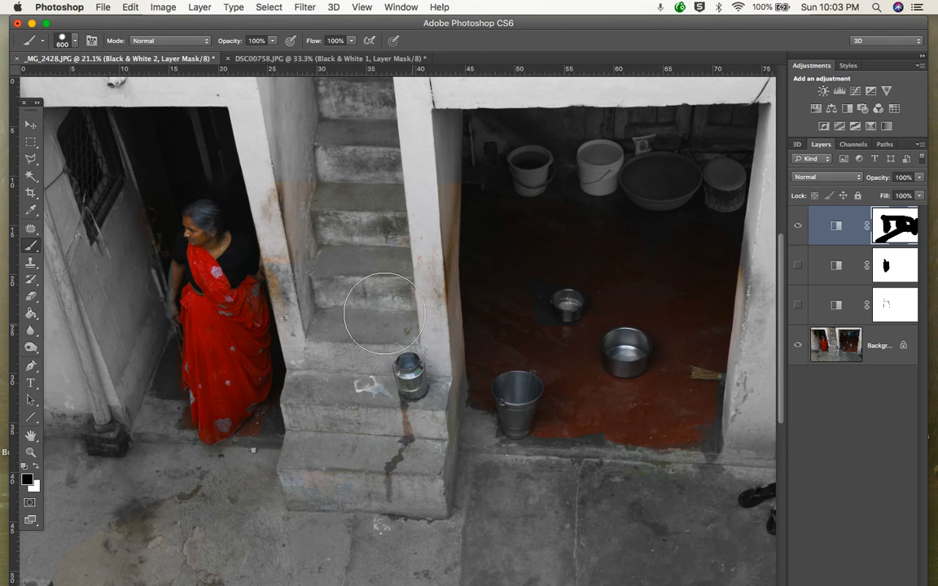
Switch the foreground to white and paint the mask over the woman and the right doorway to hide their colour
{"action": "left_click", "coordinate": [36, 466]}
{"action": "mouse_move", "coordinate": [203, 220]}
{"action": "left_mouse_down"}
{"action": "mouse_move", "coordinate": [204, 408]}
{"action": "mouse_move", "coordinate": [198, 248]}
{"action": "mouse_move", "coordinate": [303, 357]}
{"action": "mouse_move", "coordinate": [240, 362]}
{"action": "mouse_move", "coordinate": [246, 298]}
{"action": "mouse_move", "coordinate": [245, 476]}
{"action": "left_mouse_up"}
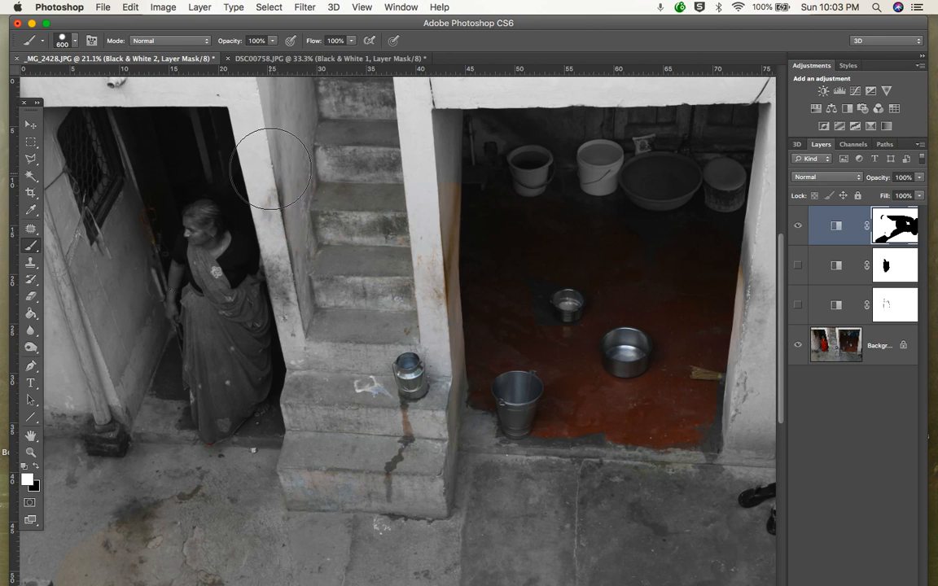
{"action": "mouse_move", "coordinate": [464, 401]}
{"action": "left_mouse_down"}
{"action": "mouse_move", "coordinate": [495, 238]}
{"action": "mouse_move", "coordinate": [545, 277]}
{"action": "mouse_move", "coordinate": [562, 415]}
{"action": "mouse_move", "coordinate": [555, 201]}
{"action": "mouse_move", "coordinate": [507, 442]}
{"action": "mouse_move", "coordinate": [740, 437]}
{"action": "mouse_move", "coordinate": [705, 378]}
{"action": "mouse_move", "coordinate": [639, 370]}
{"action": "mouse_move", "coordinate": [700, 338]}
{"action": "mouse_move", "coordinate": [643, 337]}
{"action": "mouse_move", "coordinate": [602, 231]}
{"action": "mouse_move", "coordinate": [690, 251]}
{"action": "mouse_move", "coordinate": [670, 358]}
{"action": "left_mouse_up"}
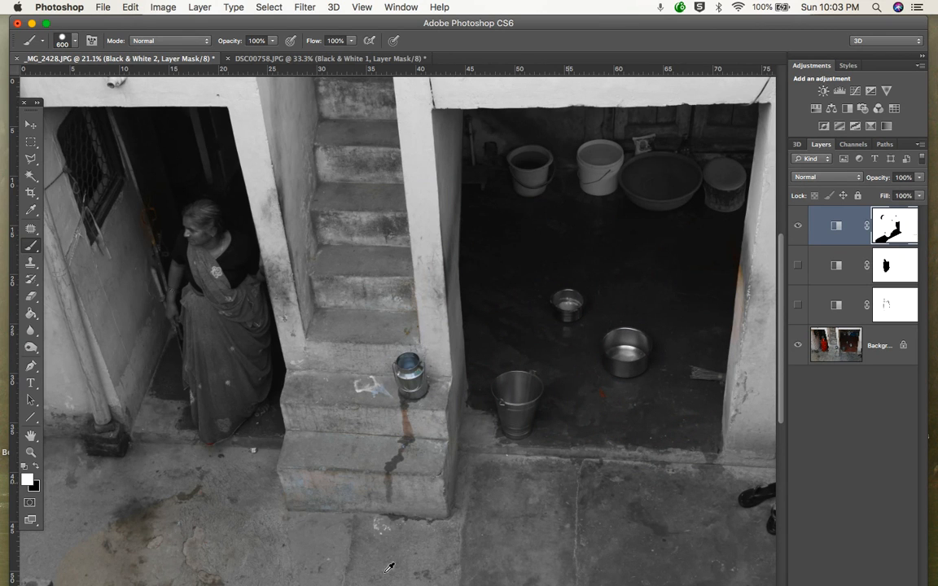
Display the mask on its own, paint its remaining black areas white, and return to the photo view
{"action": "left_click", "coordinate": [902, 236], "text": "alt"}
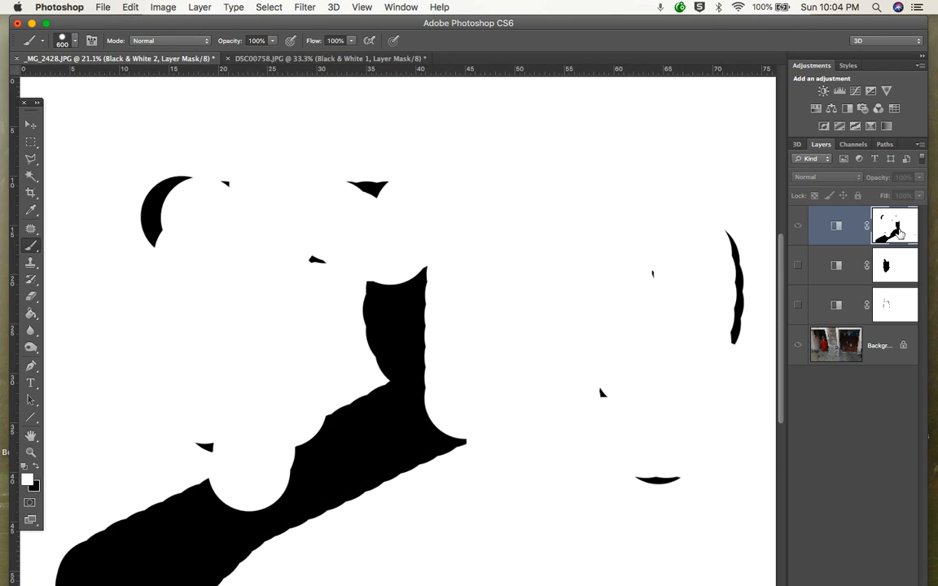
{"action": "mouse_move", "coordinate": [723, 416]}
{"action": "left_mouse_down"}
{"action": "mouse_move", "coordinate": [668, 468]}
{"action": "mouse_move", "coordinate": [591, 386]}
{"action": "mouse_move", "coordinate": [683, 249]}
{"action": "mouse_move", "coordinate": [687, 406]}
{"action": "mouse_move", "coordinate": [651, 423]}
{"action": "mouse_move", "coordinate": [460, 247]}
{"action": "mouse_move", "coordinate": [289, 199]}
{"action": "mouse_move", "coordinate": [151, 220]}
{"action": "mouse_move", "coordinate": [172, 278]}
{"action": "mouse_move", "coordinate": [324, 245]}
{"action": "mouse_move", "coordinate": [417, 301]}
{"action": "mouse_move", "coordinate": [429, 398]}
{"action": "mouse_move", "coordinate": [456, 447]}
{"action": "mouse_move", "coordinate": [388, 318]}
{"action": "mouse_move", "coordinate": [423, 483]}
{"action": "mouse_move", "coordinate": [351, 391]}
{"action": "mouse_move", "coordinate": [373, 514]}
{"action": "mouse_move", "coordinate": [332, 493]}
{"action": "mouse_move", "coordinate": [316, 446]}
{"action": "mouse_move", "coordinate": [205, 448]}
{"action": "mouse_move", "coordinate": [257, 498]}
{"action": "mouse_move", "coordinate": [320, 528]}
{"action": "mouse_move", "coordinate": [170, 546]}
{"action": "left_mouse_up"}
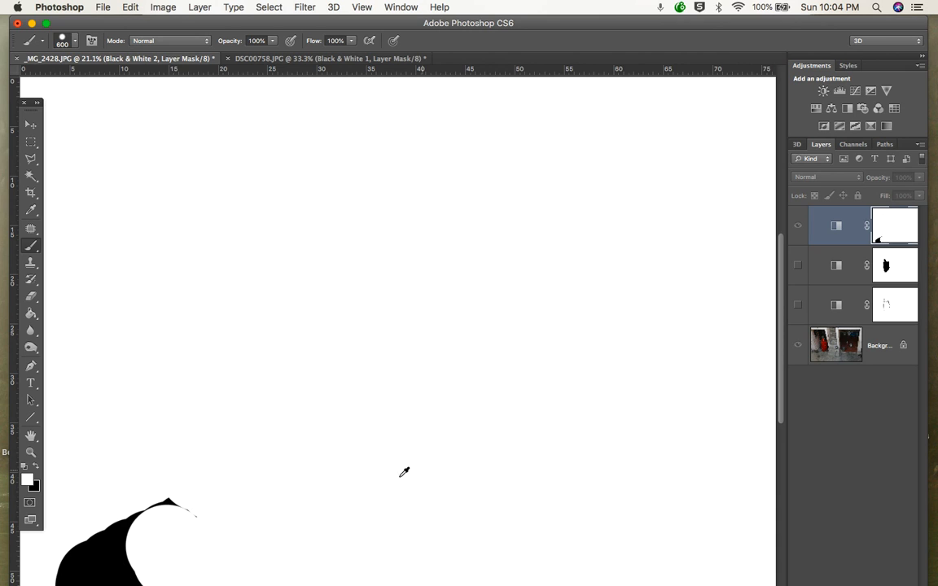
{"action": "mouse_move", "coordinate": [265, 495]}
{"action": "left_mouse_down"}
{"action": "mouse_move", "coordinate": [113, 543]}
{"action": "mouse_move", "coordinate": [83, 565]}
{"action": "mouse_move", "coordinate": [207, 569]}
{"action": "left_mouse_up"}
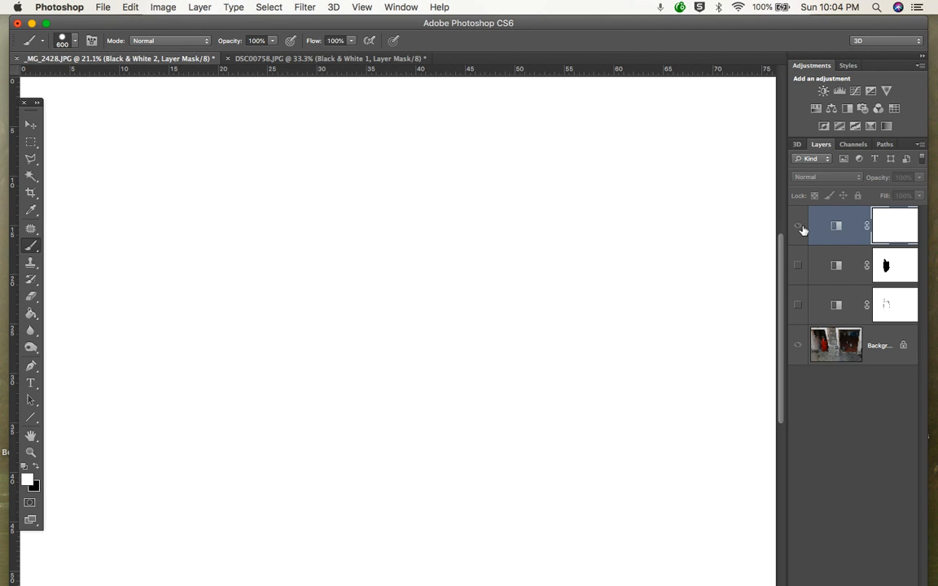
{"action": "left_click", "coordinate": [903, 227], "text": "alt"}
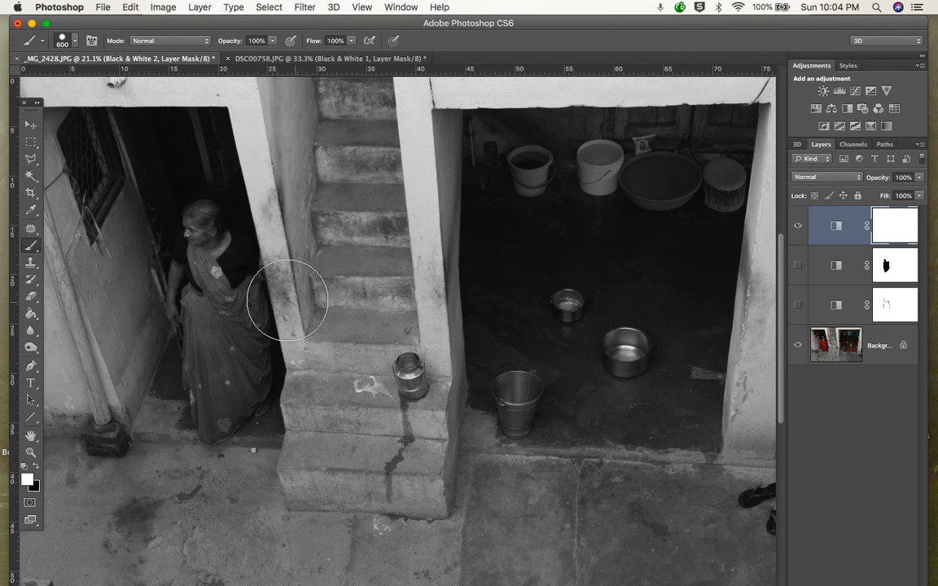
Toggle the new Black & White layer's visibility to compare the photo in colour and monochrome
{"action": "left_click", "coordinate": [799, 226]}
{"action": "left_click", "coordinate": [798, 227]}
{"action": "left_click", "coordinate": [798, 265]}
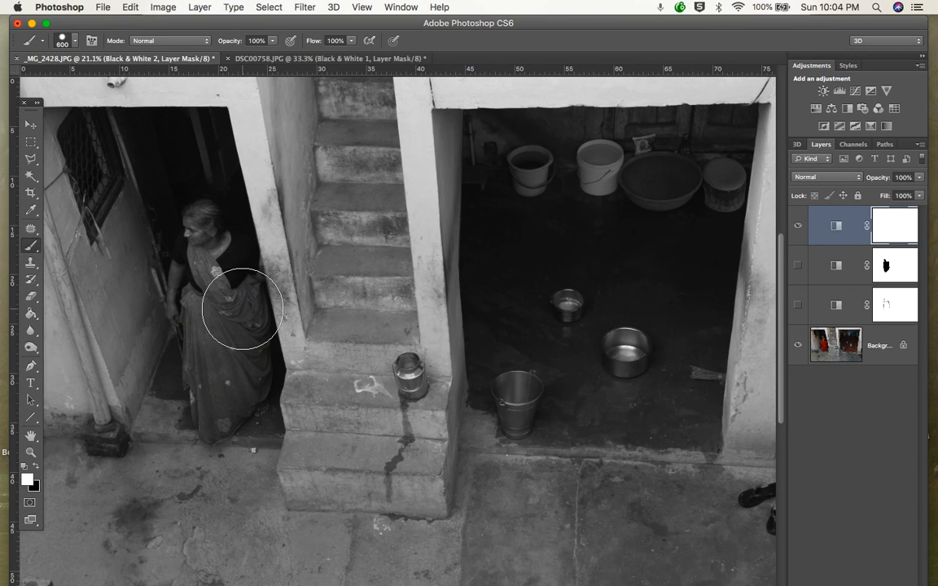
Reduce the brush size to 20 pixels for detailed mask painting on the sari near the woman's neck
{"action": "key", "text": "z"}
{"action": "left_click_drag", "start_coordinate": [236, 307], "coordinate": [303, 349]}
{"action": "scroll", "coordinate": [281, 219], "scroll_direction": "up", "scroll_amount": 10}
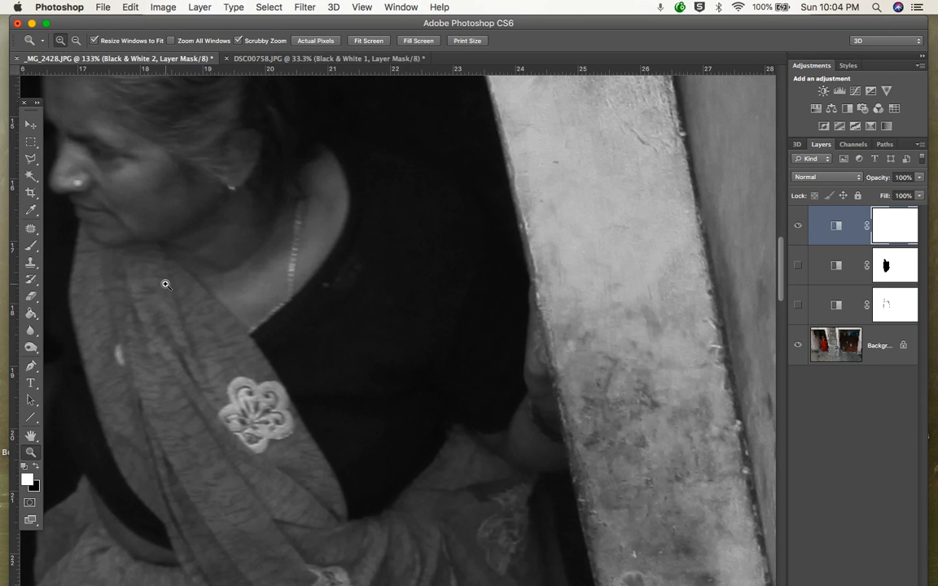
{"action": "key", "text": "b"}
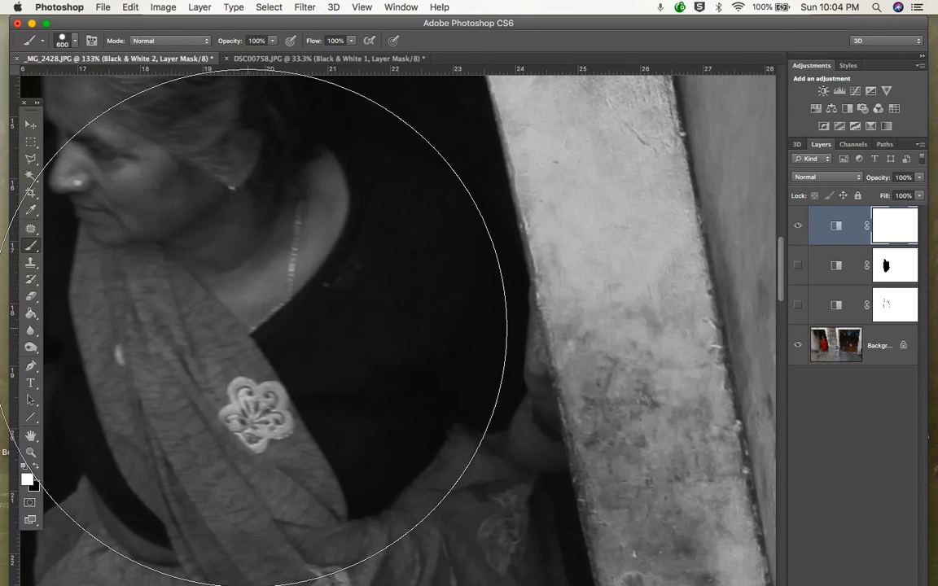
{"action": "key", "text": "bracketleft"}
{"action": "key", "text": "bracketleft"}
{"action": "key", "text": "bracketleft"}
{"action": "key", "text": "bracketleft"}
{"action": "key", "text": "bracketleft"}
{"action": "key", "text": "bracketleft"}
{"action": "key", "text": "bracketleft"}
{"action": "key", "text": "bracketleft"}
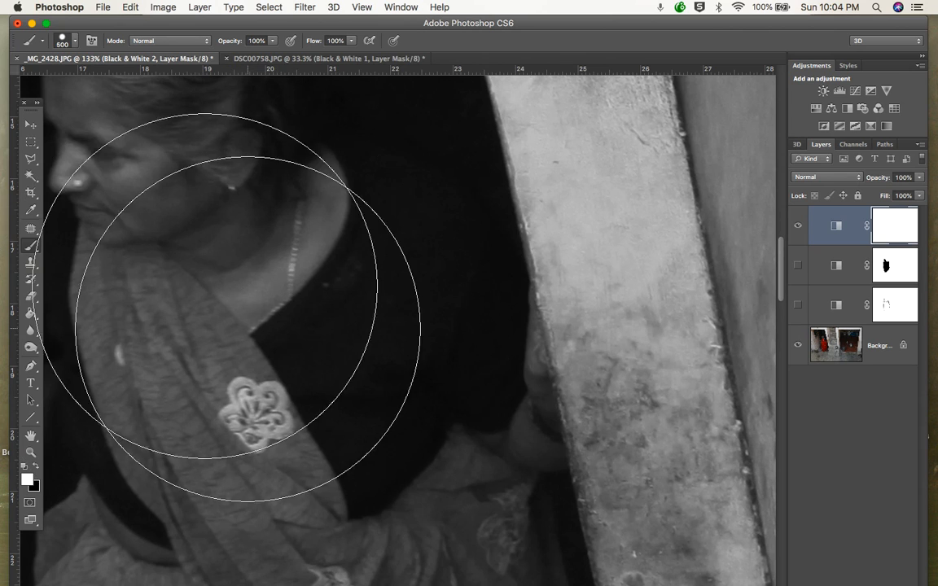
{"action": "key", "text": "bracketleft"}
{"action": "key", "text": "bracketleft"}
{"action": "key", "text": "bracketleft"}
{"action": "key", "text": "bracketleft"}
{"action": "key", "text": "bracketleft"}
{"action": "key", "text": "bracketleft"}
{"action": "key", "text": "bracketleft"}
{"action": "key", "text": "bracketleft"}
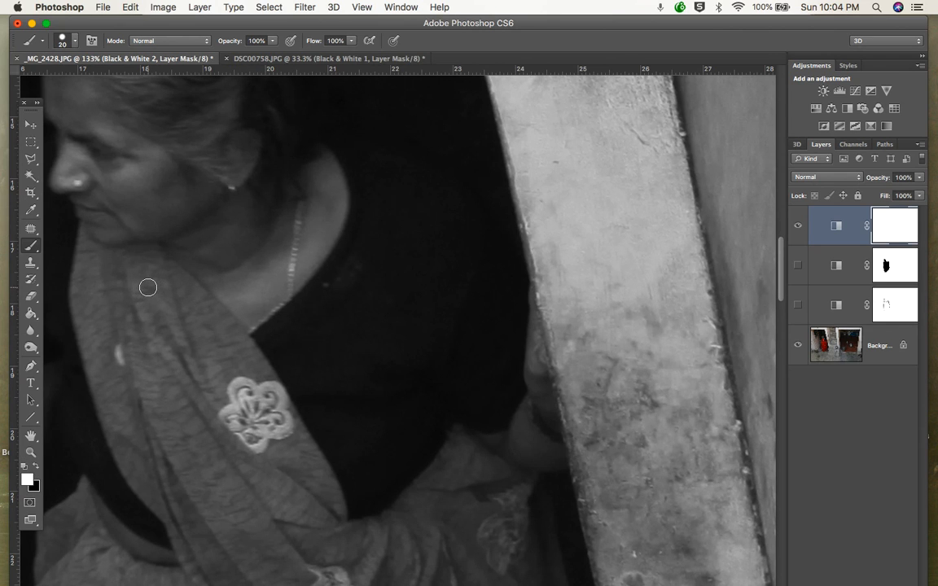
Make black the foreground colour and paint the mask along the sari's upper edge below the woman's neck
{"action": "left_click", "coordinate": [36, 468]}
{"action": "left_click", "coordinate": [36, 468]}
{"action": "left_click", "coordinate": [36, 468]}
{"action": "left_click", "coordinate": [35, 468]}
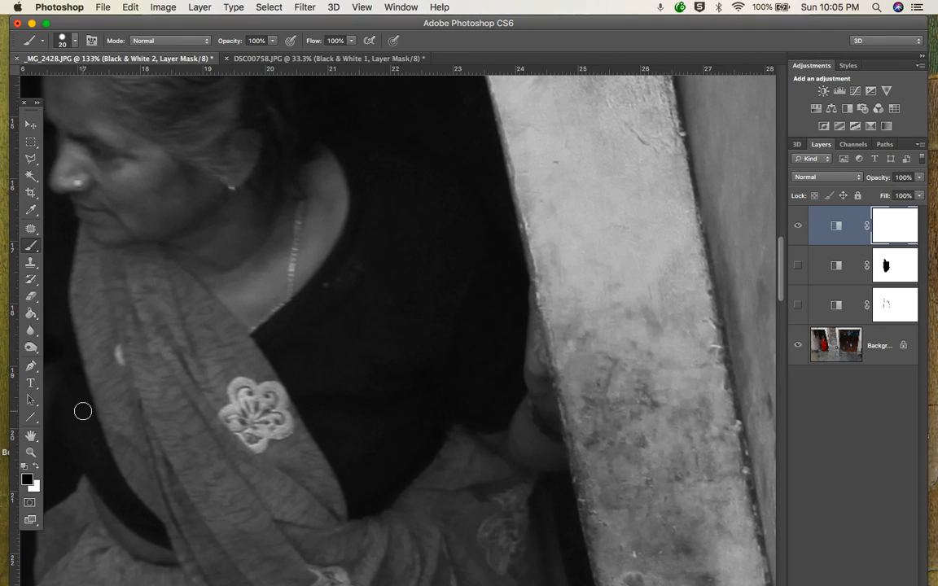
{"action": "key", "text": "x"}
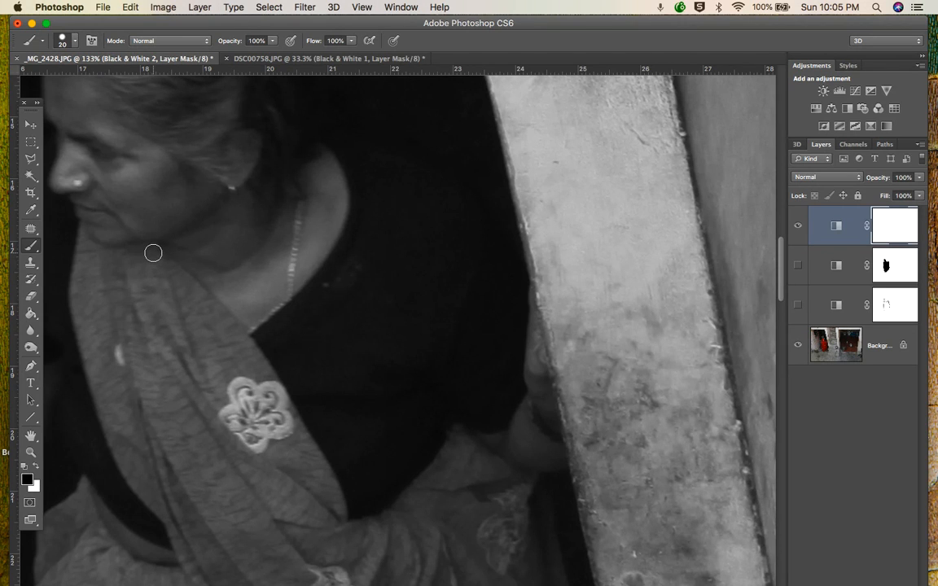
{"action": "left_click_drag", "start_coordinate": [153, 252], "coordinate": [96, 255]}
{"action": "left_click_drag", "start_coordinate": [158, 261], "coordinate": [217, 318]}
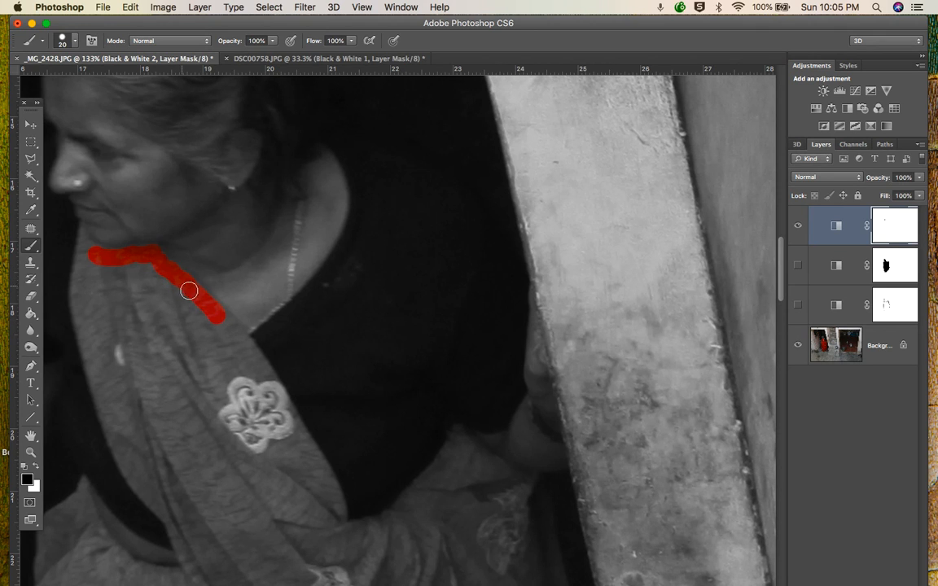
Paint a black stroke over the neck skin beside the sari, and cover it with white on the mask
{"action": "left_click_drag", "start_coordinate": [213, 287], "coordinate": [260, 286]}
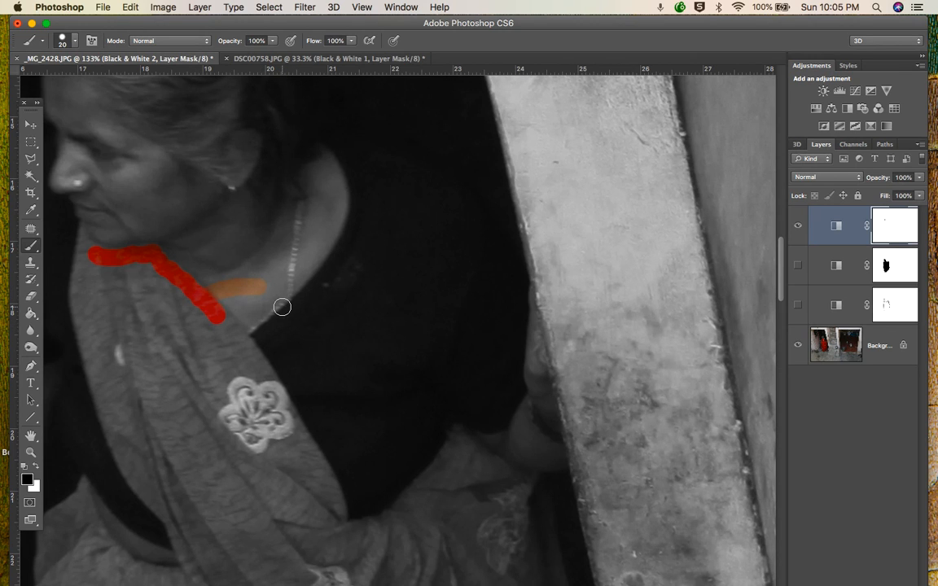
{"action": "key", "text": "x"}
{"action": "mouse_move", "coordinate": [258, 275]}
{"action": "left_mouse_down"}
{"action": "mouse_move", "coordinate": [249, 296]}
{"action": "mouse_move", "coordinate": [232, 274]}
{"action": "mouse_move", "coordinate": [212, 281]}
{"action": "mouse_move", "coordinate": [217, 291]}
{"action": "left_mouse_up"}
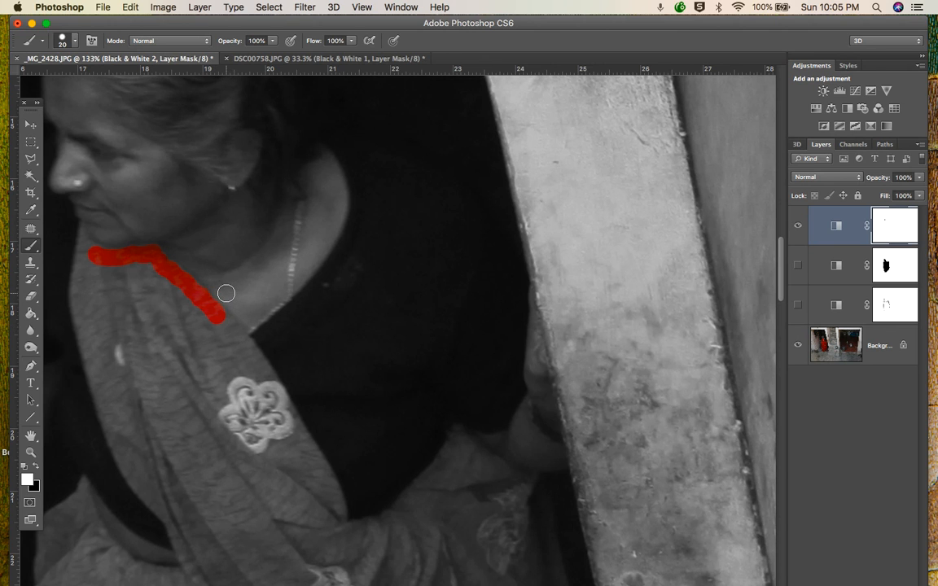
Continue painting black on the mask along the sari's edge, from the neckline down to the white flower motif
{"action": "key", "text": "z"}
{"action": "left_click_drag", "start_coordinate": [203, 299], "coordinate": [278, 333]}
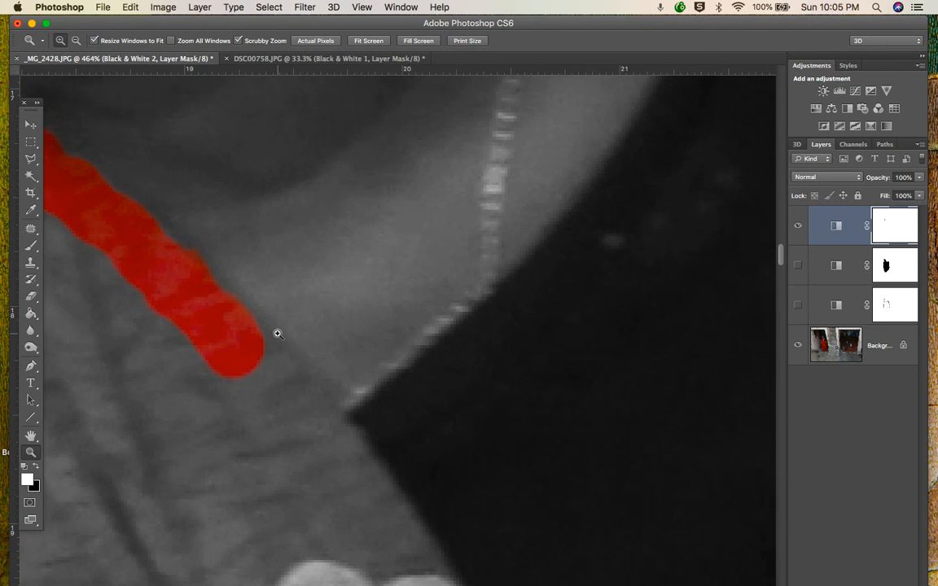
{"action": "key", "text": "b"}
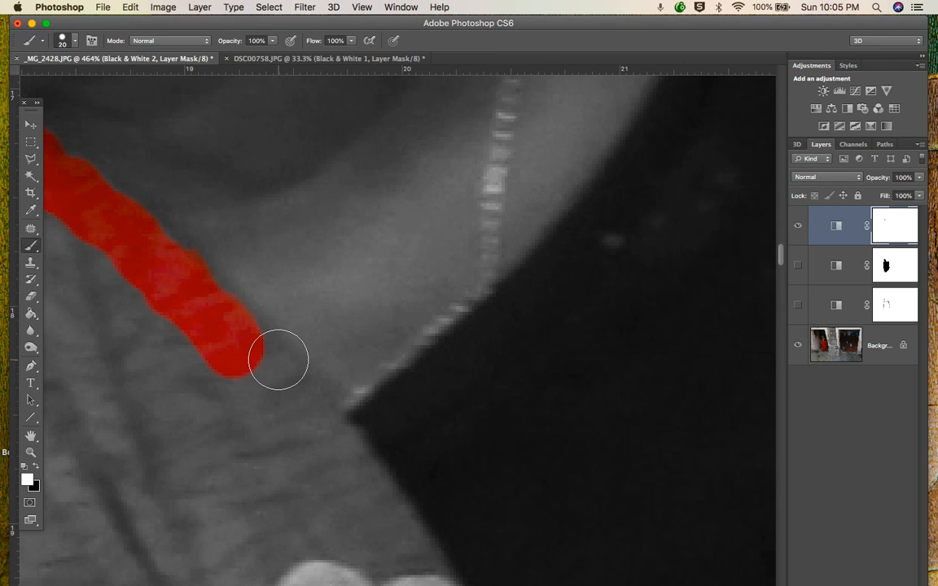
{"action": "left_click_drag", "start_coordinate": [231, 331], "coordinate": [242, 349]}
{"action": "key", "text": "x"}
{"action": "mouse_move", "coordinate": [209, 310]}
{"action": "left_mouse_down"}
{"action": "mouse_move", "coordinate": [301, 402]}
{"action": "mouse_move", "coordinate": [347, 477]}
{"action": "left_mouse_up"}
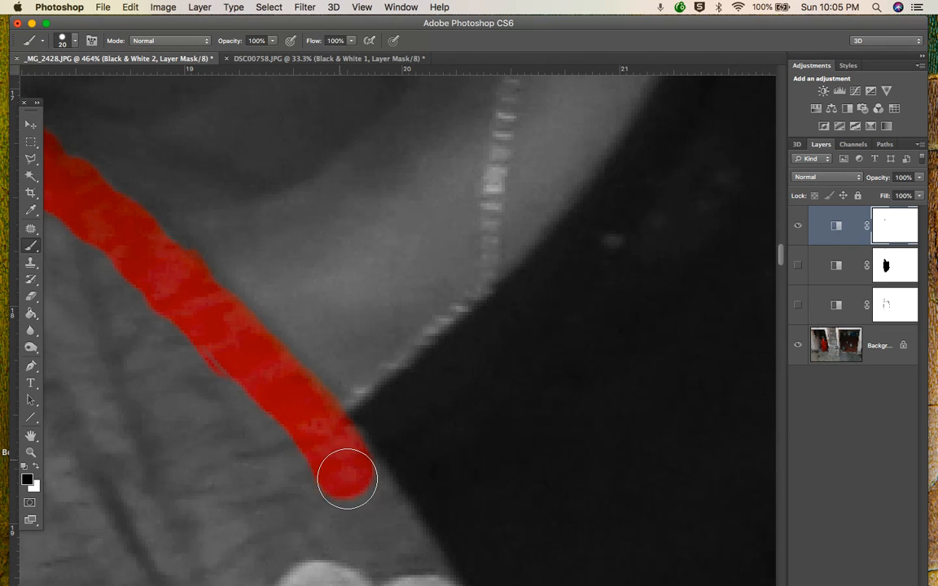
{"action": "left_click_drag", "start_coordinate": [285, 402], "coordinate": [203, 201]}
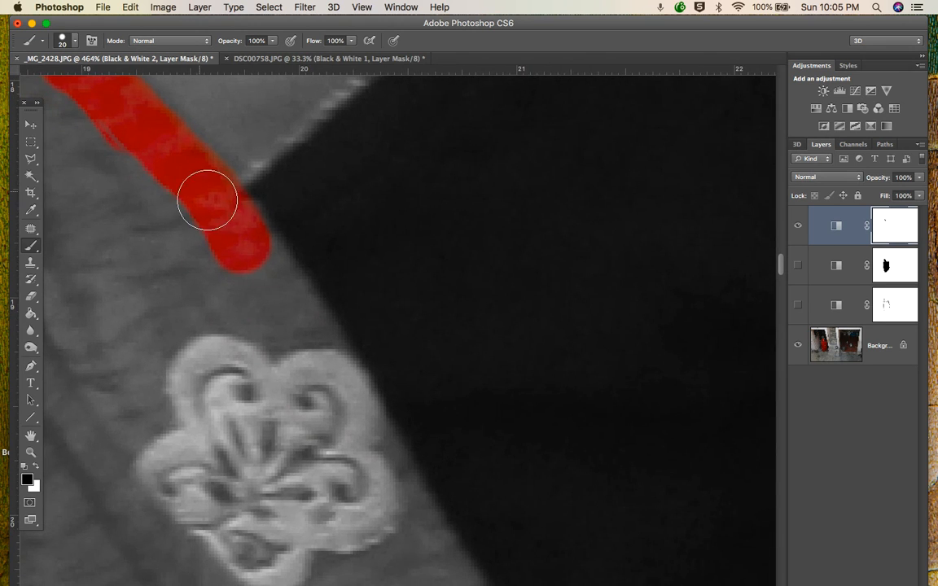
{"action": "left_click_drag", "start_coordinate": [253, 256], "coordinate": [305, 335]}
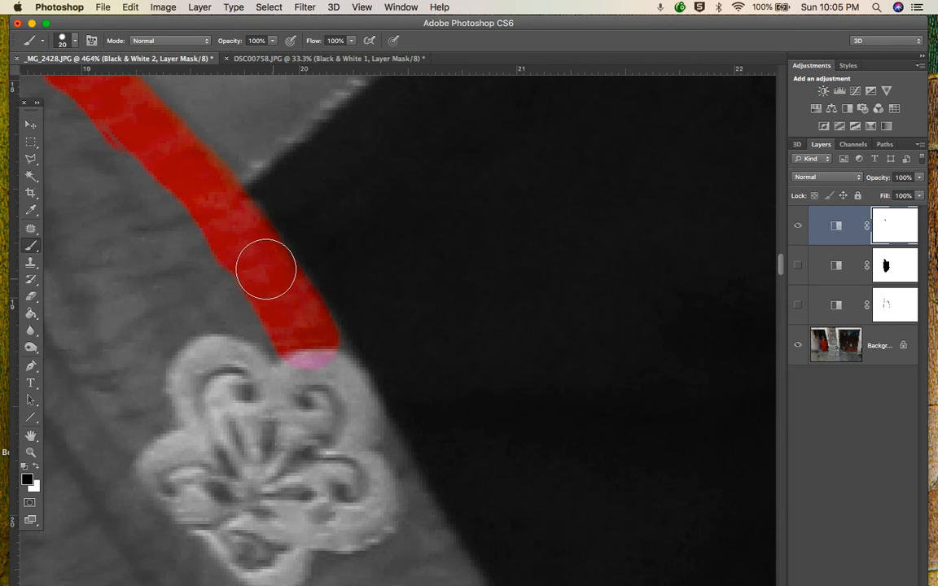
Check the brush's size and hardness, and paint black on the mask along the sari's edge beside the flower motif
{"action": "left_click", "coordinate": [75, 42]}
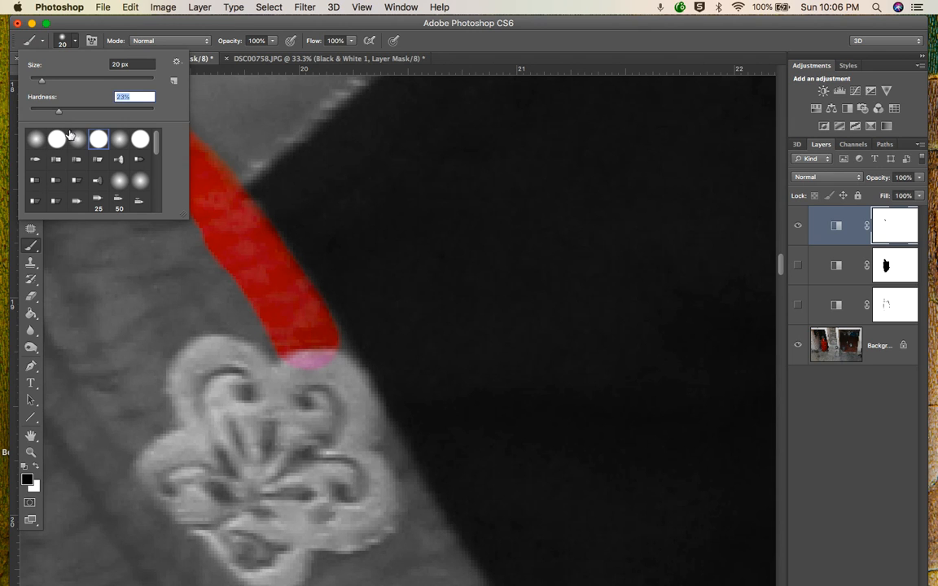
{"action": "left_click", "coordinate": [77, 43]}
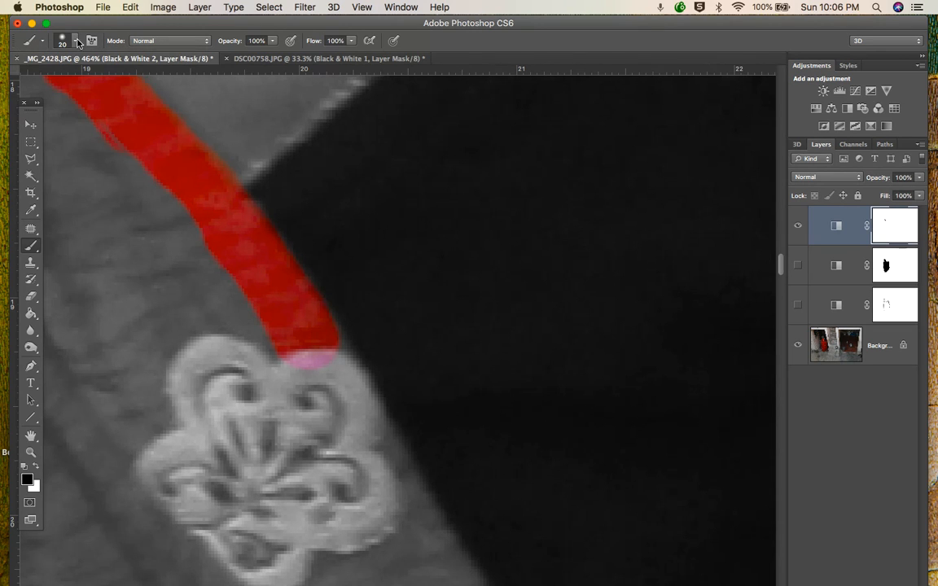
{"action": "mouse_move", "coordinate": [325, 361]}
{"action": "left_mouse_down"}
{"action": "mouse_move", "coordinate": [388, 474]}
{"action": "mouse_move", "coordinate": [378, 444]}
{"action": "mouse_move", "coordinate": [394, 402]}
{"action": "mouse_move", "coordinate": [338, 252]}
{"action": "mouse_move", "coordinate": [302, 237]}
{"action": "mouse_move", "coordinate": [304, 256]}
{"action": "mouse_move", "coordinate": [370, 383]}
{"action": "left_mouse_up"}
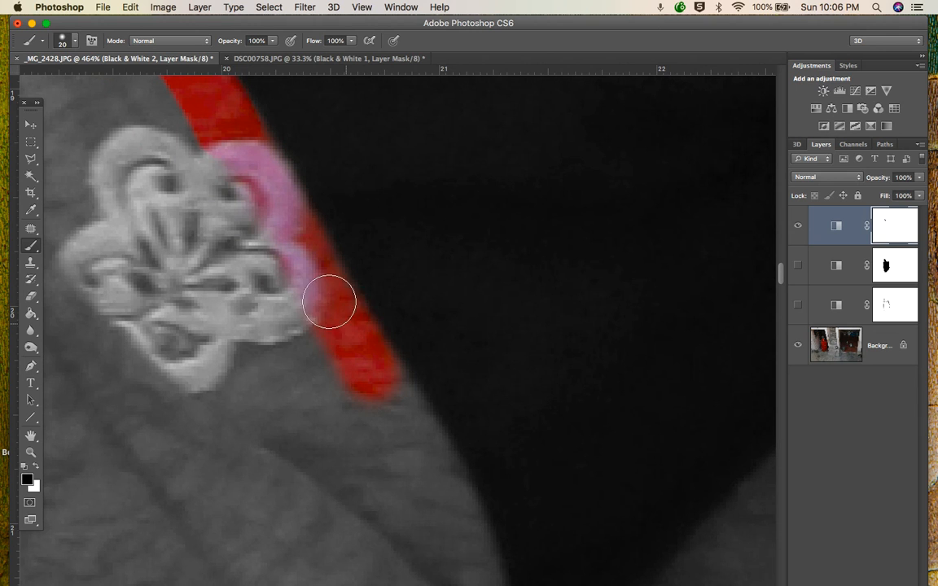
Paint black on the mask down to the lower corner of the dark blouse and up the sari's edge on its far side
{"action": "left_click_drag", "start_coordinate": [448, 393], "coordinate": [359, 211]}
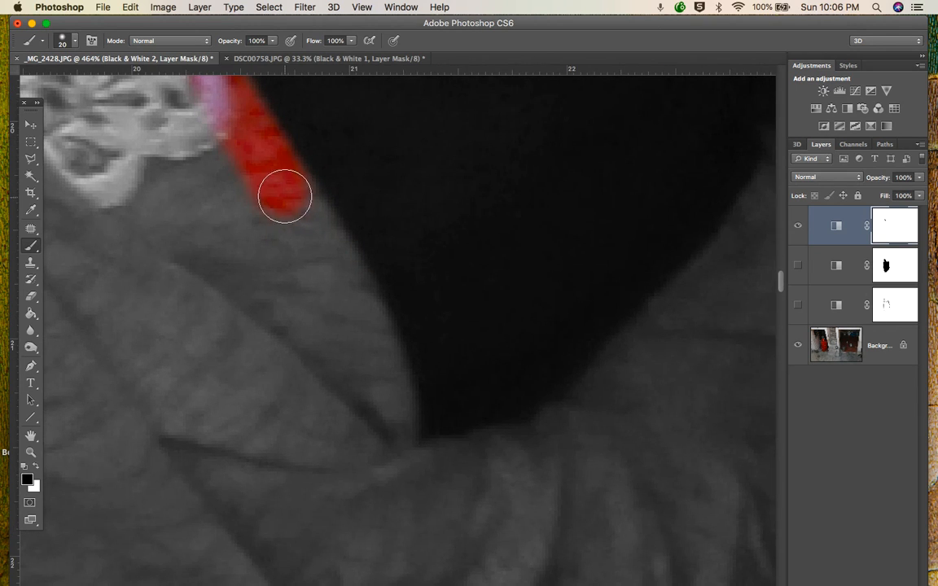
{"action": "mouse_move", "coordinate": [286, 194]}
{"action": "left_mouse_down"}
{"action": "mouse_move", "coordinate": [306, 224]}
{"action": "mouse_move", "coordinate": [293, 202]}
{"action": "mouse_move", "coordinate": [354, 322]}
{"action": "mouse_move", "coordinate": [328, 242]}
{"action": "mouse_move", "coordinate": [373, 361]}
{"action": "mouse_move", "coordinate": [367, 320]}
{"action": "mouse_move", "coordinate": [377, 348]}
{"action": "mouse_move", "coordinate": [383, 476]}
{"action": "mouse_move", "coordinate": [391, 398]}
{"action": "mouse_move", "coordinate": [382, 344]}
{"action": "mouse_move", "coordinate": [398, 445]}
{"action": "mouse_move", "coordinate": [423, 475]}
{"action": "mouse_move", "coordinate": [559, 437]}
{"action": "mouse_move", "coordinate": [634, 356]}
{"action": "mouse_move", "coordinate": [560, 441]}
{"action": "left_mouse_up"}
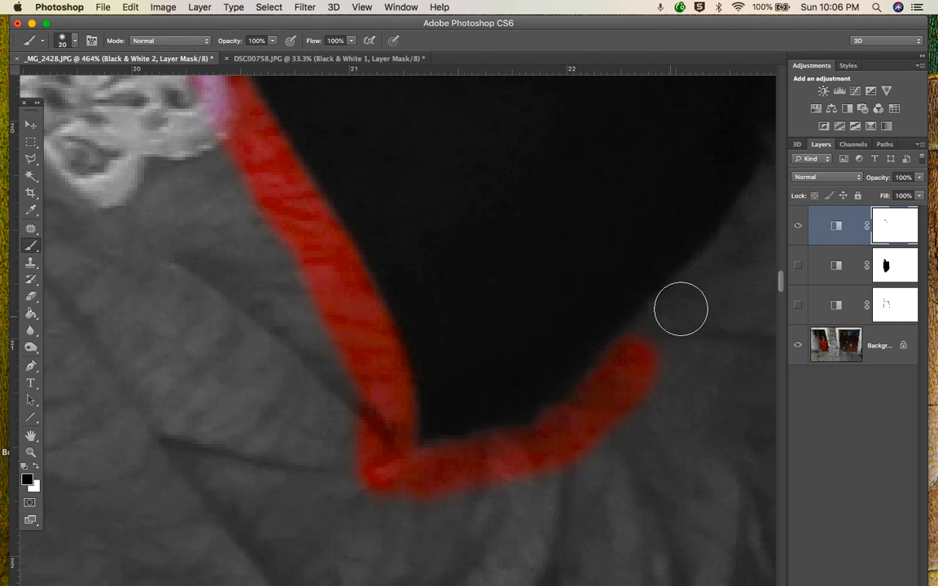
{"action": "mouse_move", "coordinate": [728, 257]}
{"action": "left_mouse_down"}
{"action": "mouse_move", "coordinate": [720, 279]}
{"action": "mouse_move", "coordinate": [683, 313]}
{"action": "mouse_move", "coordinate": [711, 276]}
{"action": "mouse_move", "coordinate": [655, 336]}
{"action": "mouse_move", "coordinate": [420, 406]}
{"action": "left_mouse_up"}
{"action": "key", "text": "space"}
{"action": "left_click_drag", "start_coordinate": [528, 246], "coordinate": [492, 314]}
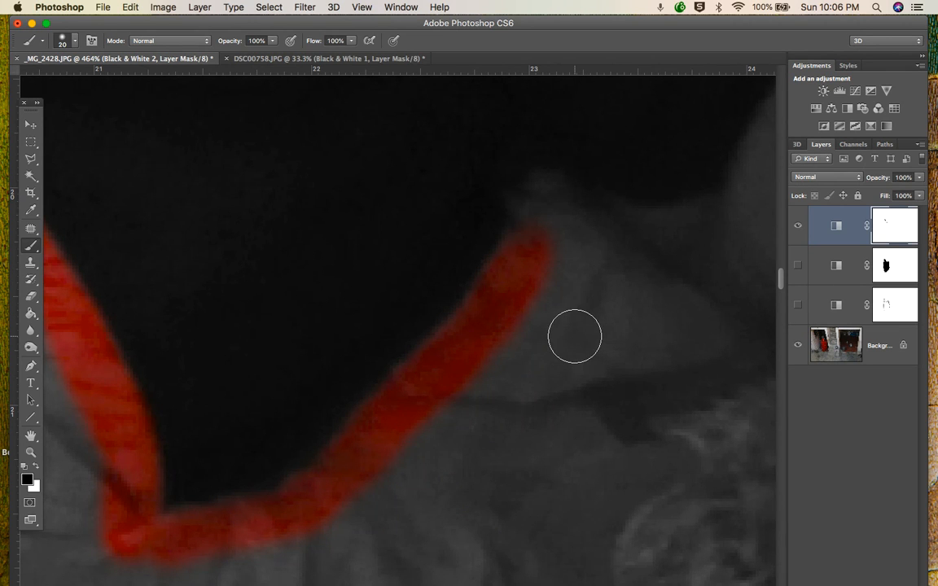
Switch visibility from the top Black & White layer to the bottom one, and display the bottom layer's mask on its own
{"action": "key", "text": "super+0"}
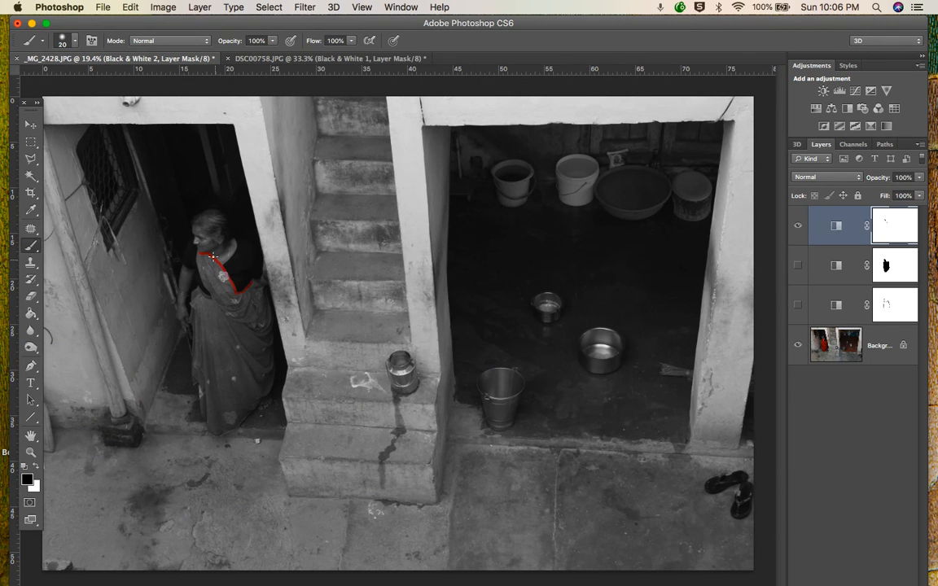
{"action": "left_click", "coordinate": [799, 227]}
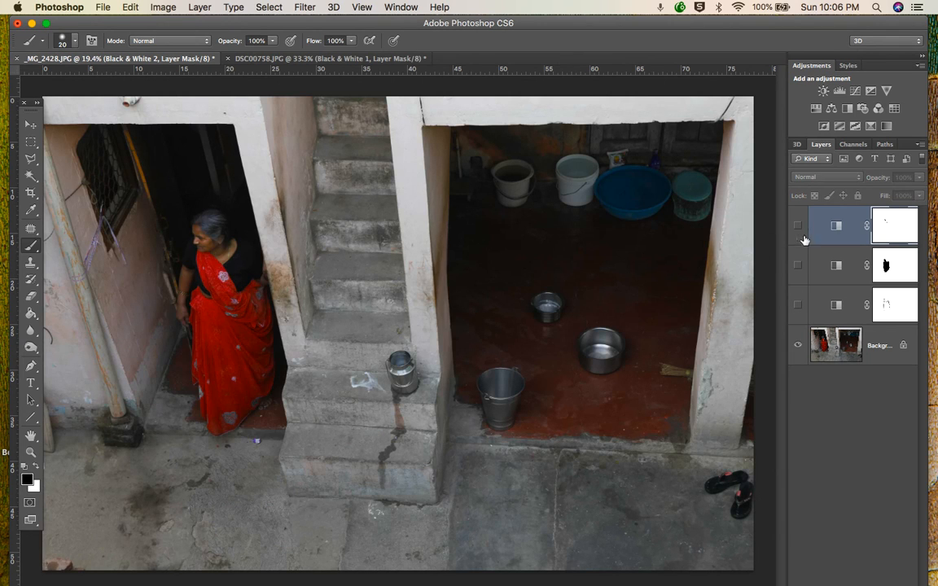
{"action": "left_click", "coordinate": [799, 306]}
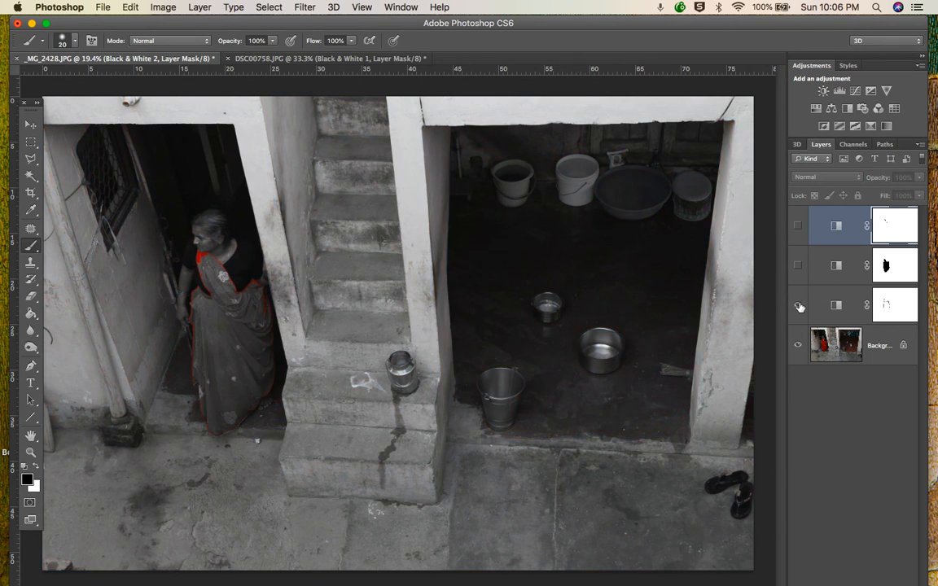
{"action": "left_click", "coordinate": [905, 306], "text": "alt"}
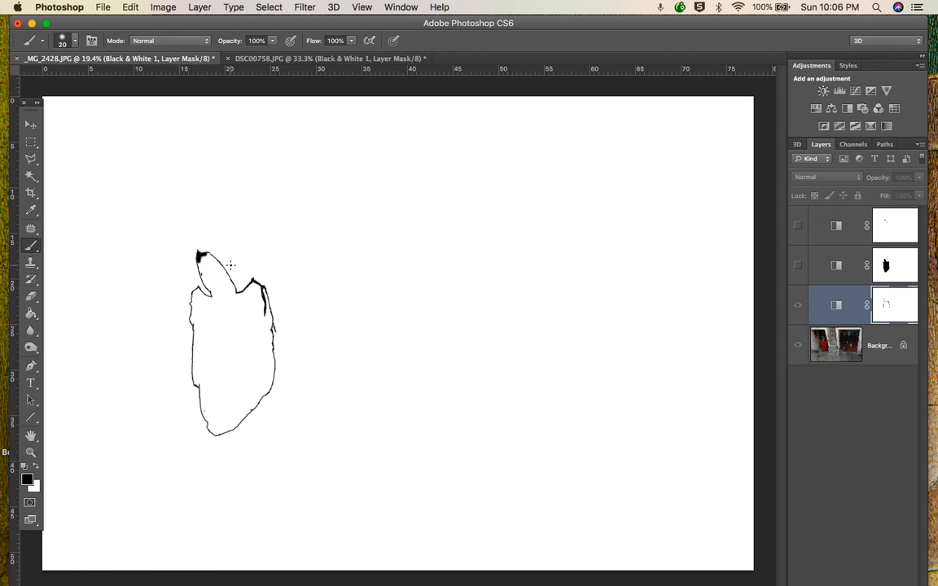
Select the white area outside the closed sari outline with the Magic Wand tool, and invert the selection
{"action": "key", "text": "z"}
{"action": "left_click_drag", "start_coordinate": [198, 259], "coordinate": [248, 279]}
{"action": "scroll", "coordinate": [290, 324], "scroll_direction": "down", "scroll_amount": 5}
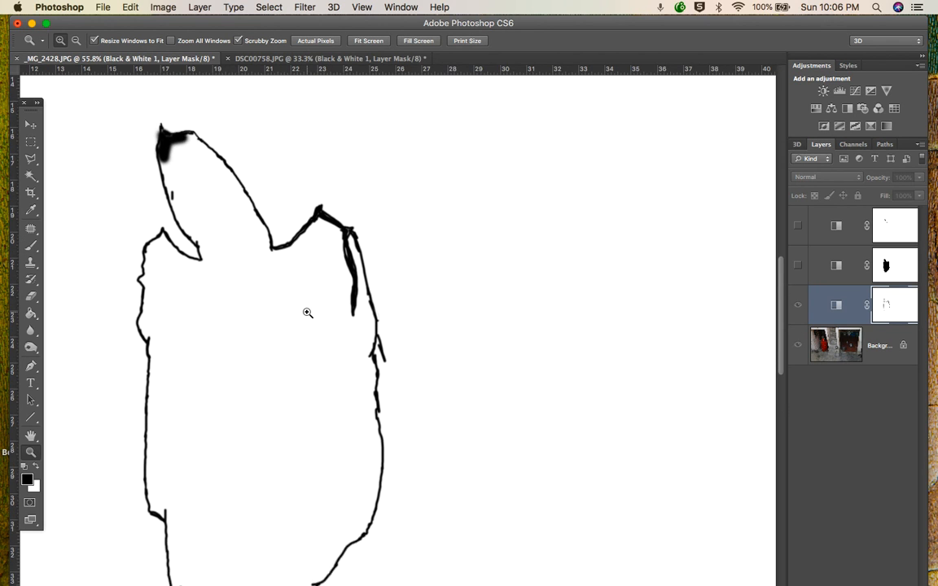
{"action": "scroll", "coordinate": [325, 311], "scroll_direction": "up", "scroll_amount": 1}
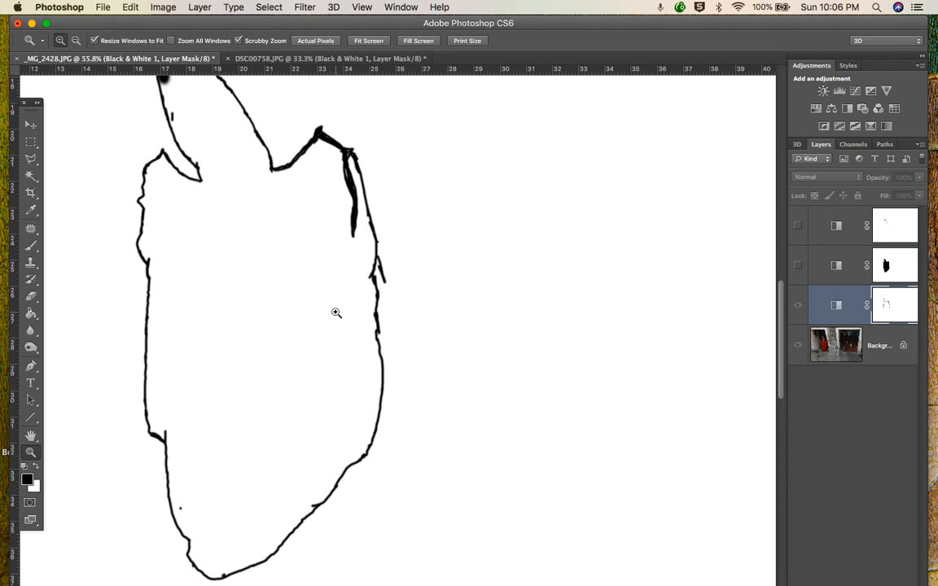
{"action": "key", "text": "super+minus"}
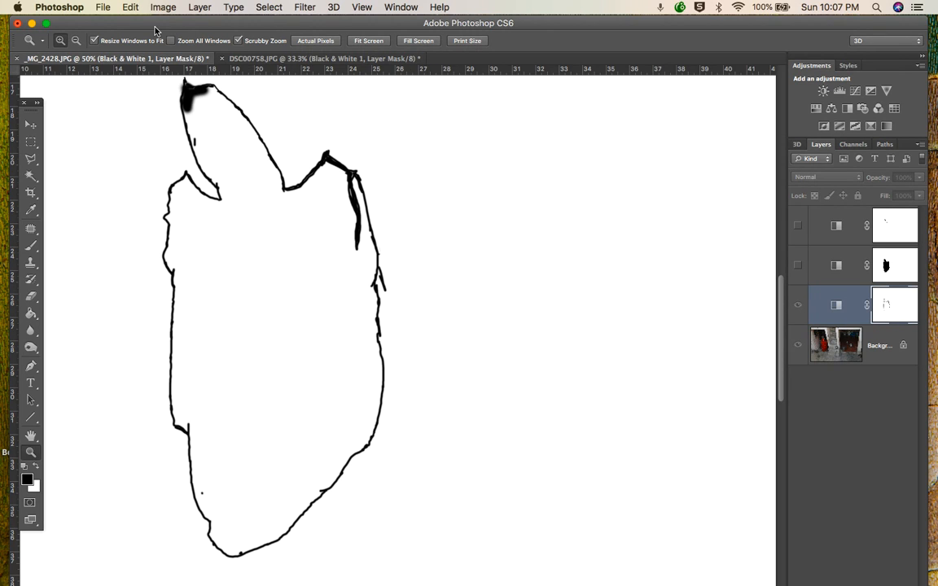
{"action": "left_click", "coordinate": [30, 178]}
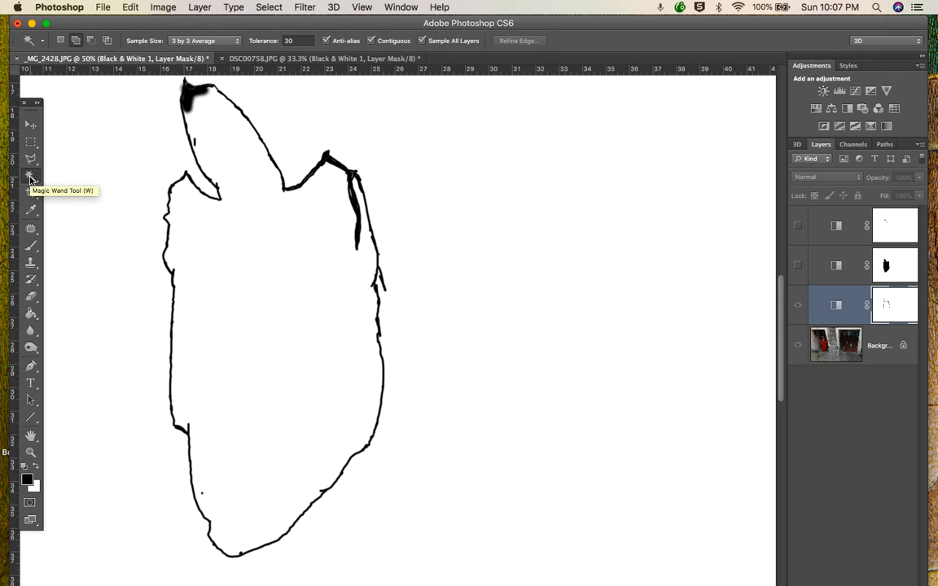
{"action": "left_click", "coordinate": [524, 261]}
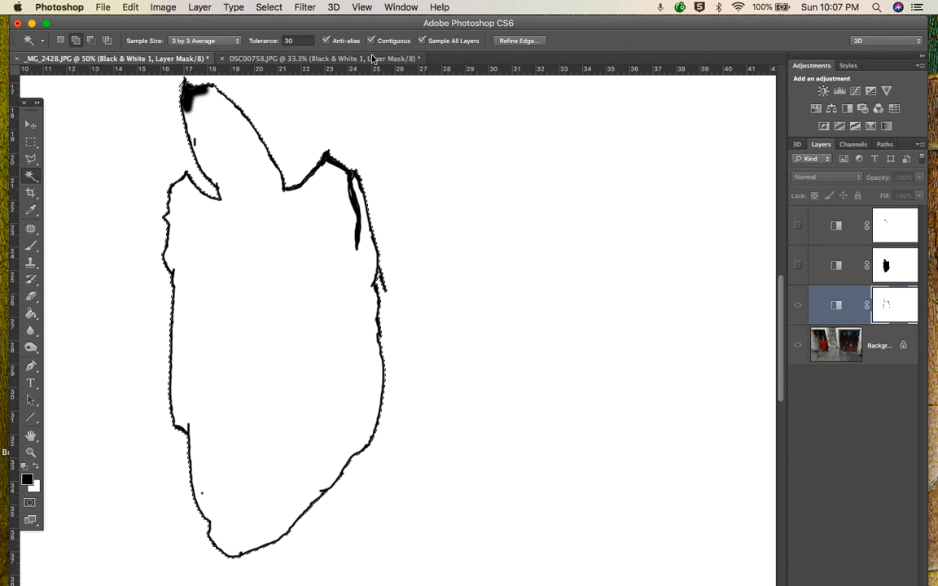
{"action": "left_click", "coordinate": [270, 9]}
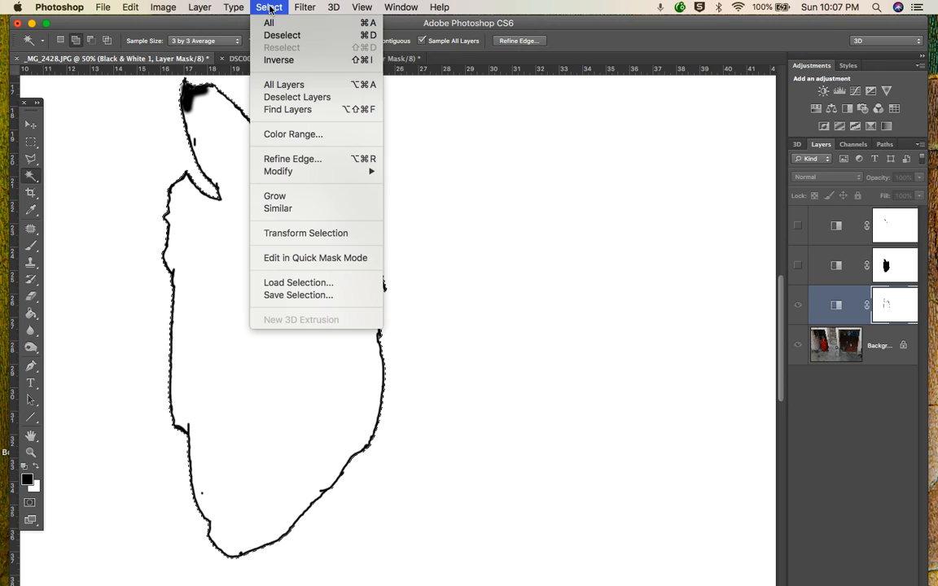
{"action": "left_click", "coordinate": [275, 60]}
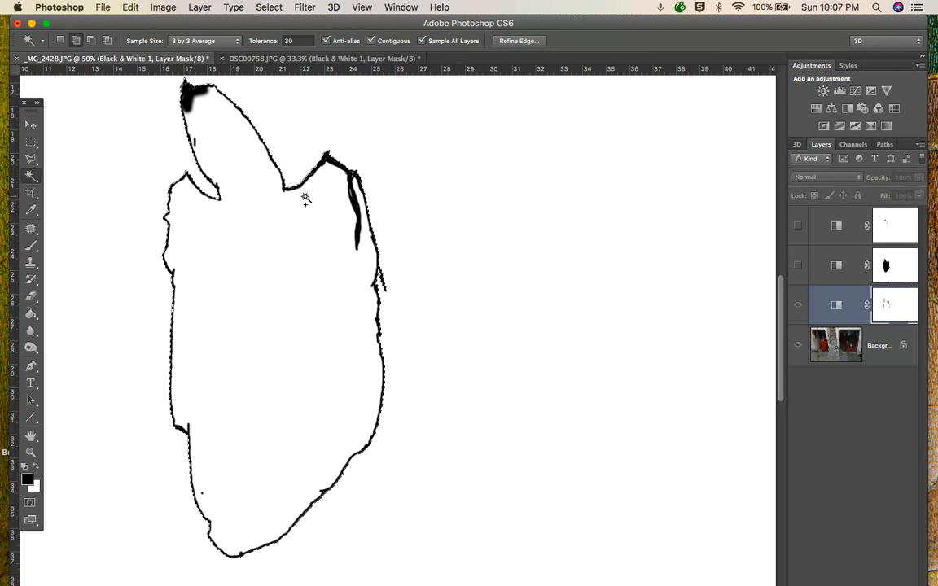
Fill the selected sari shape with black on the mask using an 800-pixel brush, and clear the selection
{"action": "key", "text": "super+minus"}
{"action": "key", "text": "super+minus"}
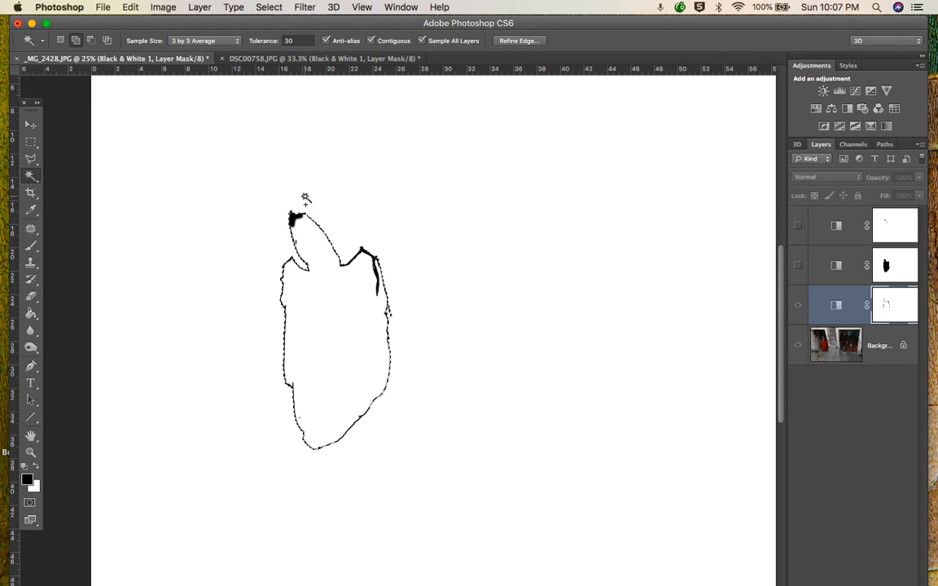
{"action": "key", "text": "b"}
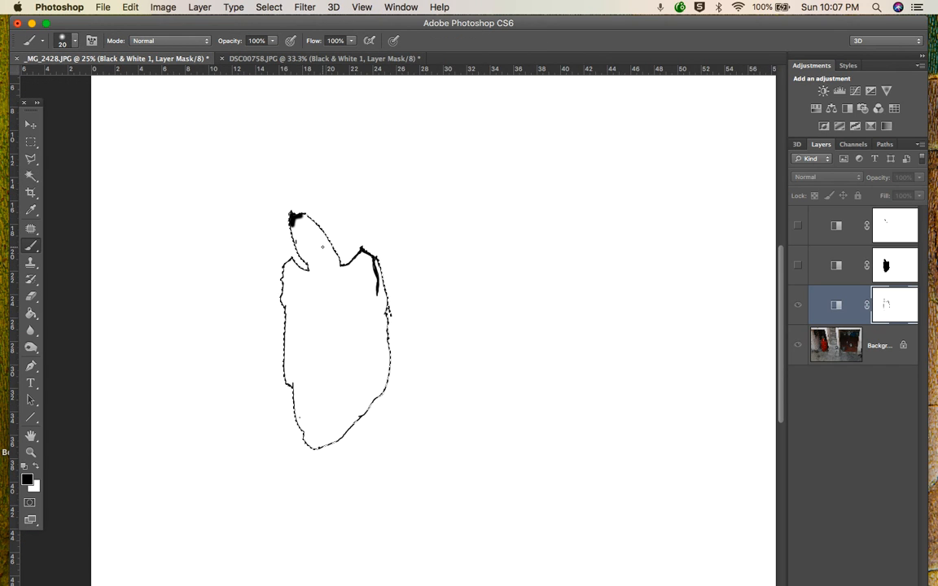
{"action": "key", "text": "bracketright"}
{"action": "key", "text": "bracketright"}
{"action": "key", "text": "bracketright"}
{"action": "key", "text": "bracketright"}
{"action": "key", "text": "bracketright"}
{"action": "key", "text": "bracketright"}
{"action": "key", "text": "bracketright"}
{"action": "key", "text": "bracketright"}
{"action": "key", "text": "bracketright"}
{"action": "key", "text": "bracketright"}
{"action": "key", "text": "bracketright"}
{"action": "key", "text": "bracketright"}
{"action": "key", "text": "bracketright"}
{"action": "key", "text": "bracketright"}
{"action": "key", "text": "bracketright"}
{"action": "key", "text": "bracketright"}
{"action": "key", "text": "bracketright"}
{"action": "key", "text": "bracketright"}
{"action": "mouse_move", "coordinate": [296, 234]}
{"action": "left_mouse_down"}
{"action": "mouse_move", "coordinate": [416, 284]}
{"action": "mouse_move", "coordinate": [269, 279]}
{"action": "mouse_move", "coordinate": [273, 289]}
{"action": "mouse_move", "coordinate": [421, 352]}
{"action": "mouse_move", "coordinate": [222, 324]}
{"action": "mouse_move", "coordinate": [302, 369]}
{"action": "mouse_move", "coordinate": [333, 415]}
{"action": "mouse_move", "coordinate": [282, 427]}
{"action": "mouse_move", "coordinate": [388, 449]}
{"action": "mouse_move", "coordinate": [484, 394]}
{"action": "left_mouse_up"}
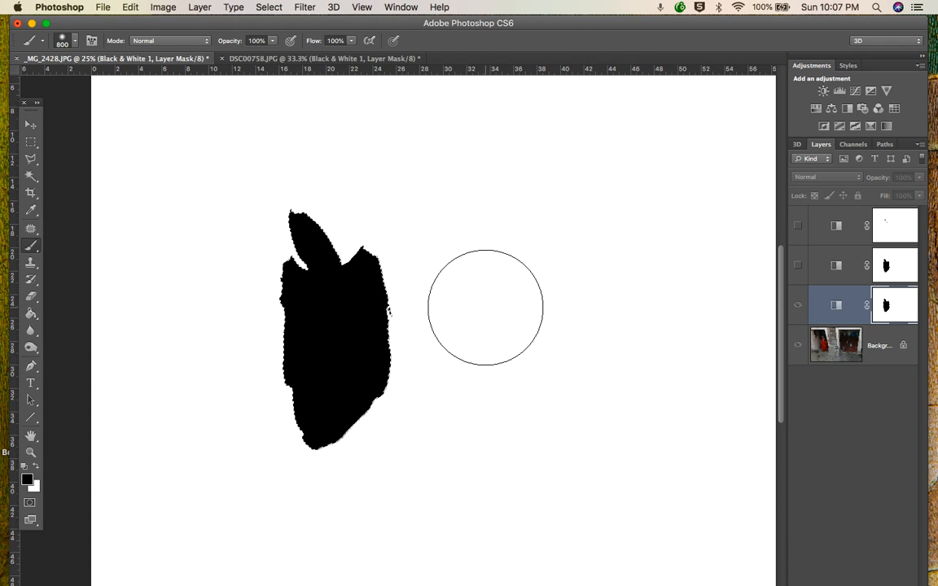
{"action": "key", "text": "super+d"}
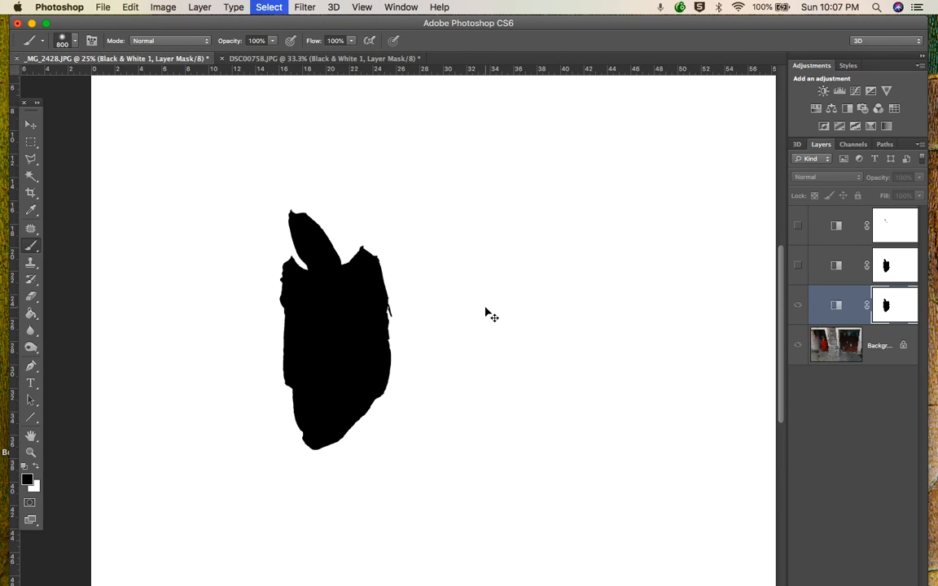
Return from the mask display to the photo and view the whole selective colour image
{"action": "left_click", "coordinate": [898, 304], "text": "alt"}
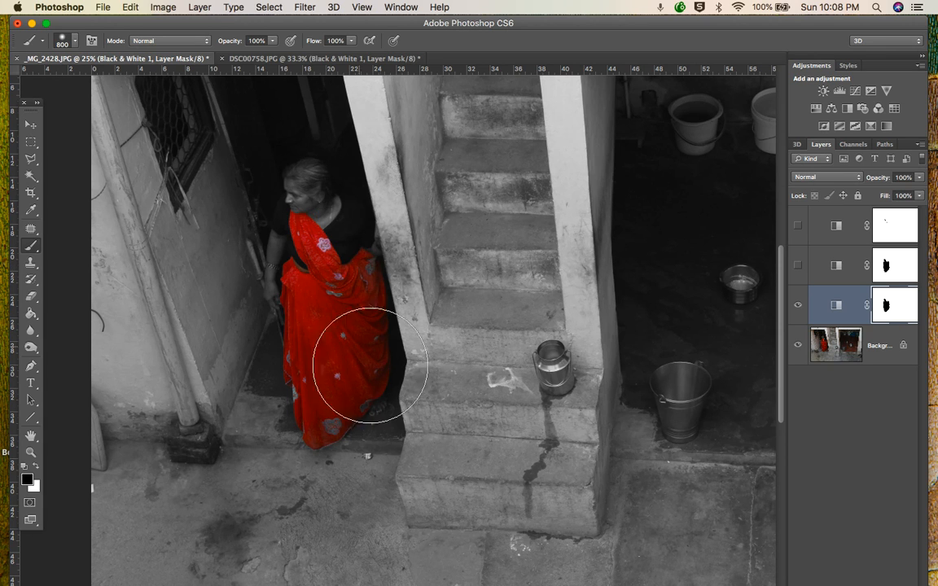
{"action": "scroll", "coordinate": [656, 332], "scroll_direction": "down", "scroll_amount": 5}
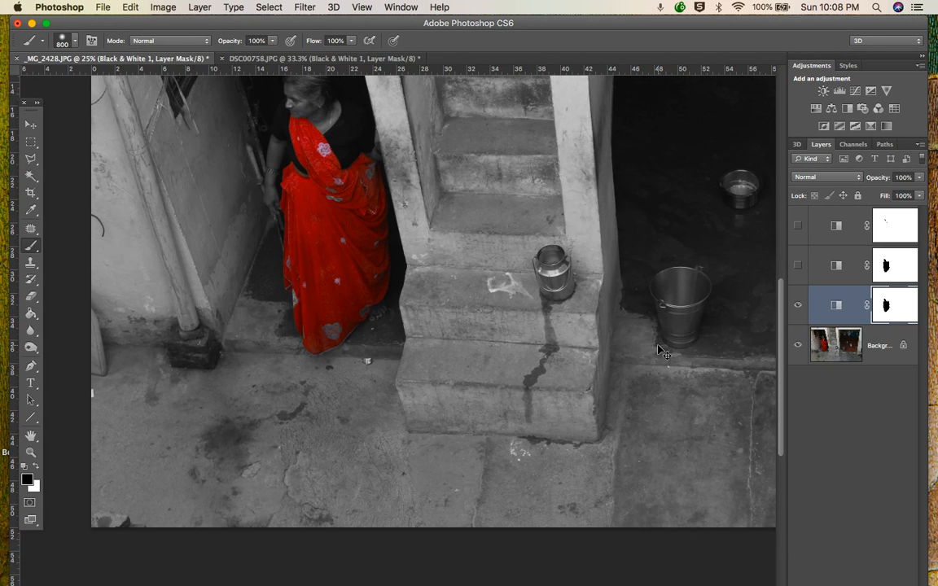
{"action": "key", "text": "super+minus"}
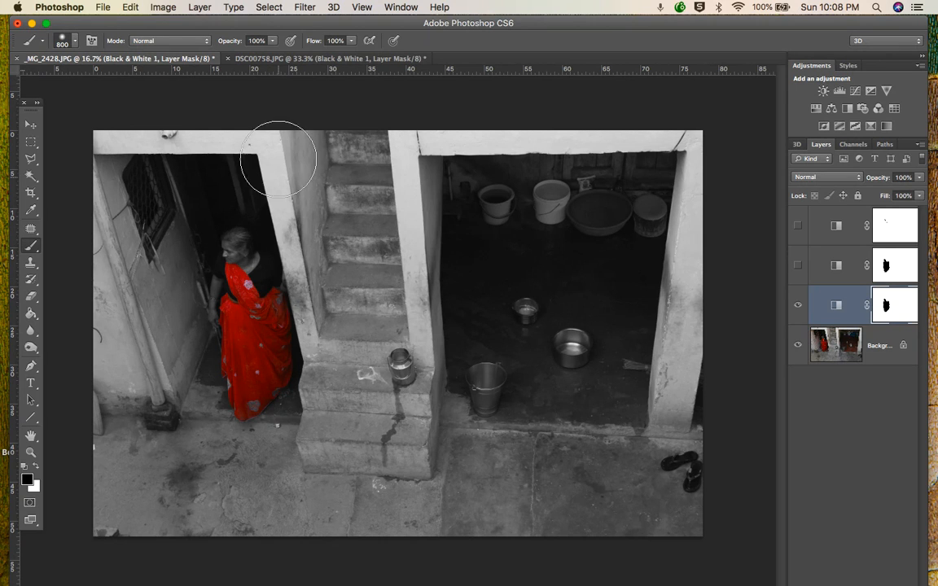
Switch to the DSC00758.JPG photo and examine the red stool and a grey stool farther up the street in close-up
{"action": "left_click", "coordinate": [291, 60]}
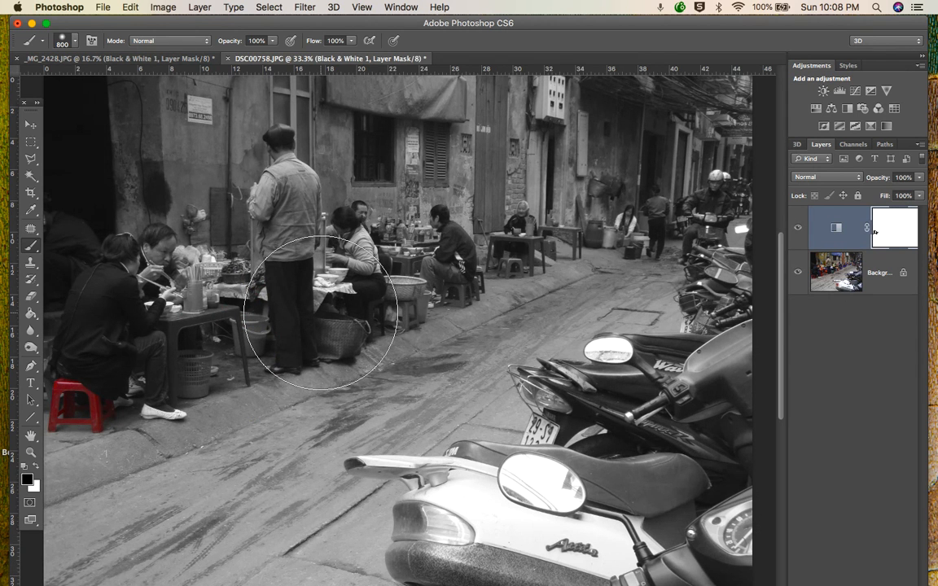
{"action": "key", "text": "super+0"}
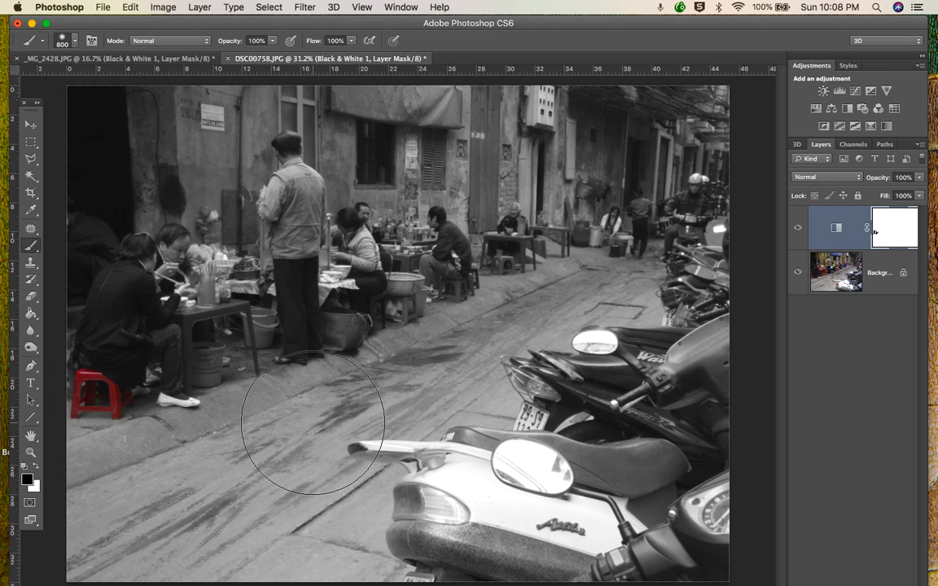
{"action": "key", "text": "z"}
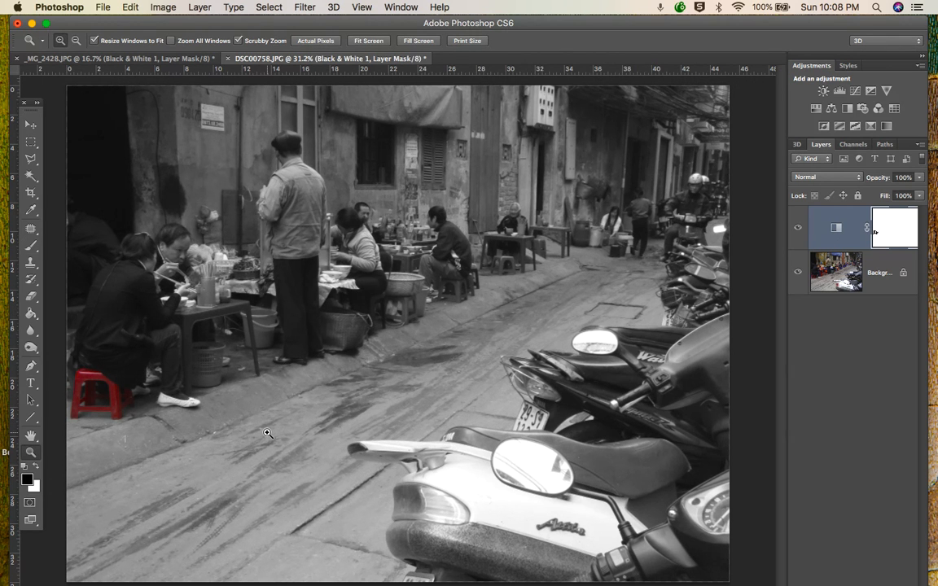
{"action": "left_click", "coordinate": [122, 405]}
{"action": "left_click_drag", "start_coordinate": [121, 405], "coordinate": [241, 410]}
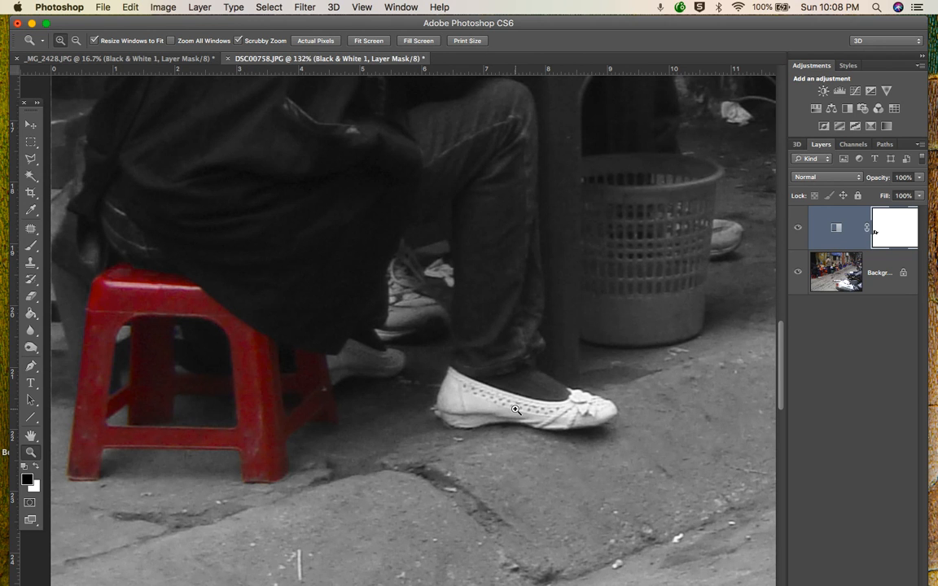
{"action": "left_click_drag", "start_coordinate": [516, 409], "coordinate": [464, 424]}
{"action": "key", "text": "super+0"}
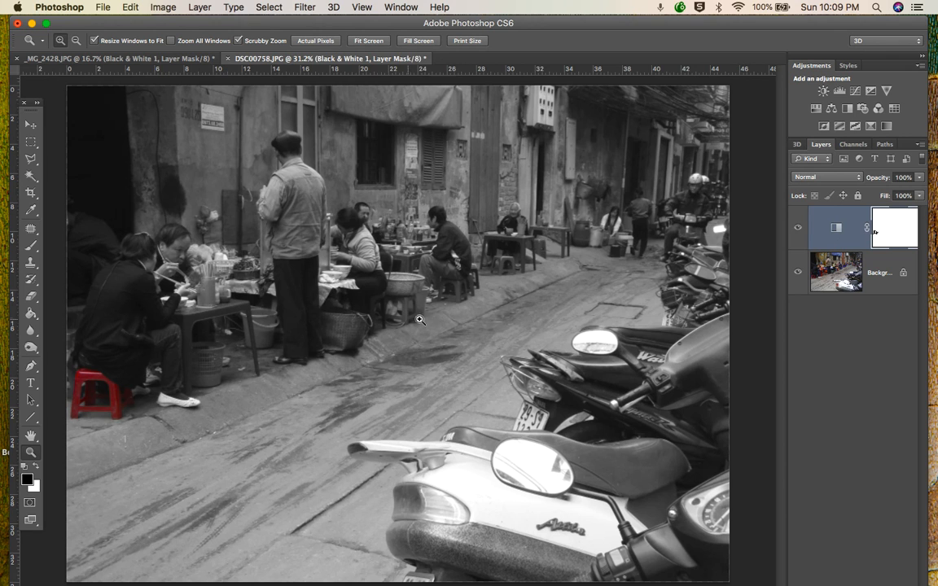
{"action": "left_click_drag", "start_coordinate": [461, 296], "coordinate": [594, 358]}
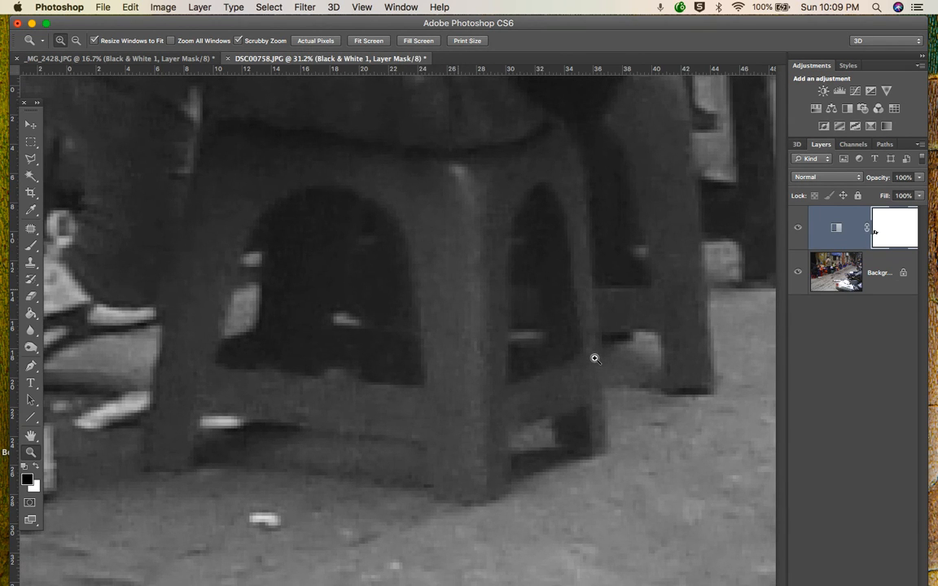
Paint black on the mask with a 10-pixel brush over the far stool's seat edge and upper front legs to bring back its colour
{"action": "key", "text": "b"}
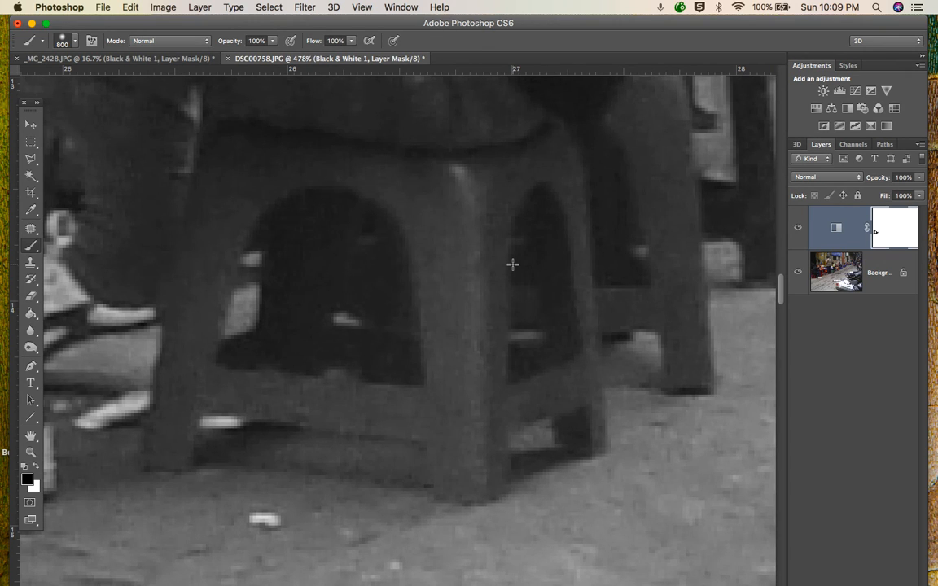
{"action": "key", "text": "bracketleft"}
{"action": "key", "text": "bracketleft"}
{"action": "key", "text": "bracketleft"}
{"action": "key", "text": "bracketleft"}
{"action": "key", "text": "bracketleft"}
{"action": "key", "text": "bracketleft"}
{"action": "key", "text": "bracketleft"}
{"action": "key", "text": "bracketleft"}
{"action": "key", "text": "bracketleft"}
{"action": "key", "text": "bracketleft"}
{"action": "key", "text": "bracketleft"}
{"action": "key", "text": "bracketleft"}
{"action": "key", "text": "bracketleft"}
{"action": "key", "text": "bracketleft"}
{"action": "key", "text": "bracketleft"}
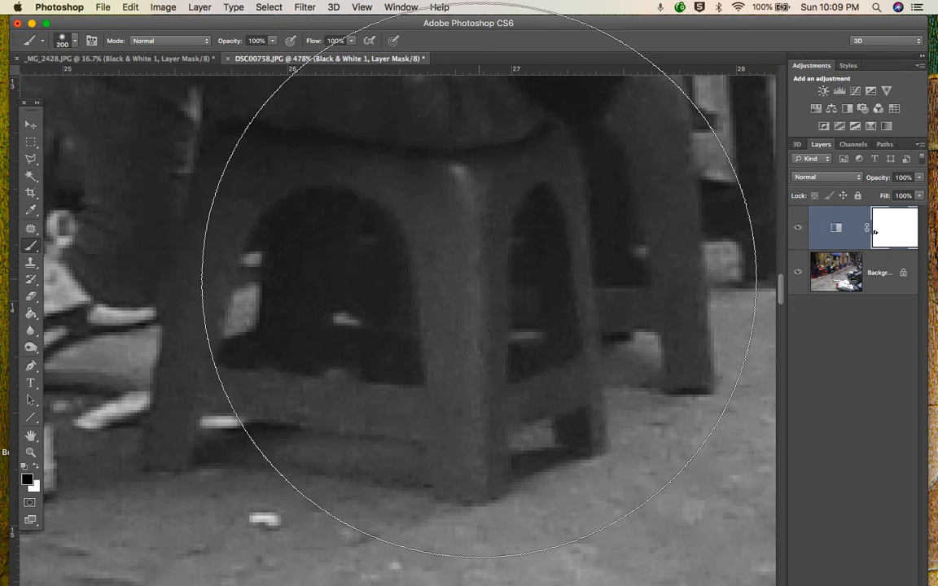
{"action": "key", "text": "bracketleft"}
{"action": "key", "text": "bracketleft"}
{"action": "key", "text": "bracketleft"}
{"action": "key", "text": "bracketleft"}
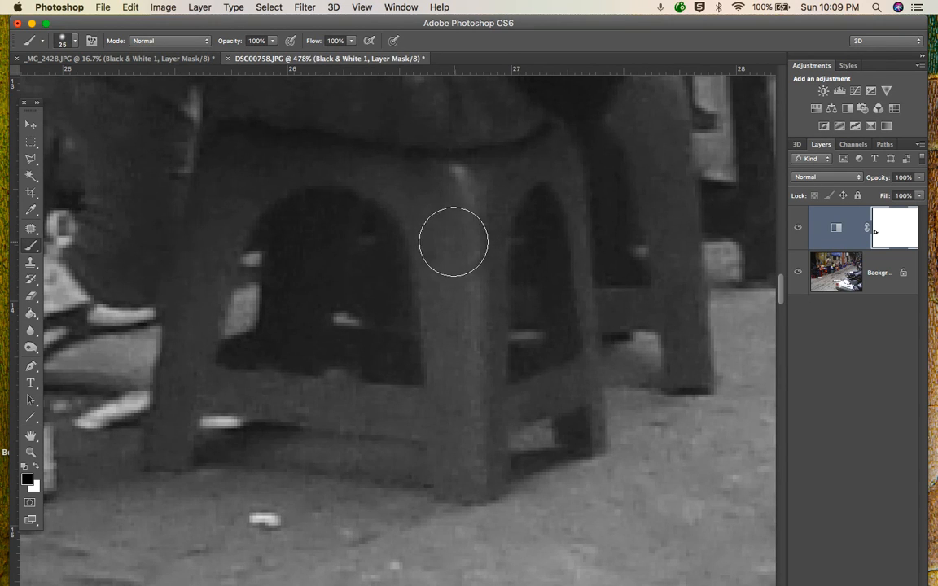
{"action": "mouse_move", "coordinate": [427, 242]}
{"action": "left_mouse_down"}
{"action": "mouse_move", "coordinate": [442, 388]}
{"action": "mouse_move", "coordinate": [448, 326]}
{"action": "mouse_move", "coordinate": [429, 242]}
{"action": "mouse_move", "coordinate": [393, 203]}
{"action": "mouse_move", "coordinate": [321, 175]}
{"action": "mouse_move", "coordinate": [268, 186]}
{"action": "mouse_move", "coordinate": [247, 210]}
{"action": "mouse_move", "coordinate": [268, 166]}
{"action": "mouse_move", "coordinate": [256, 141]}
{"action": "mouse_move", "coordinate": [429, 169]}
{"action": "mouse_move", "coordinate": [496, 163]}
{"action": "mouse_move", "coordinate": [563, 138]}
{"action": "left_mouse_up"}
{"action": "mouse_move", "coordinate": [501, 177]}
{"action": "left_mouse_down"}
{"action": "mouse_move", "coordinate": [460, 185]}
{"action": "mouse_move", "coordinate": [256, 164]}
{"action": "mouse_move", "coordinate": [235, 141]}
{"action": "mouse_move", "coordinate": [214, 157]}
{"action": "mouse_move", "coordinate": [207, 194]}
{"action": "mouse_move", "coordinate": [208, 211]}
{"action": "mouse_move", "coordinate": [237, 171]}
{"action": "mouse_move", "coordinate": [240, 215]}
{"action": "mouse_move", "coordinate": [238, 270]}
{"action": "left_mouse_up"}
{"action": "mouse_move", "coordinate": [206, 195]}
{"action": "left_mouse_down"}
{"action": "mouse_move", "coordinate": [194, 217]}
{"action": "mouse_move", "coordinate": [181, 319]}
{"action": "left_mouse_up"}
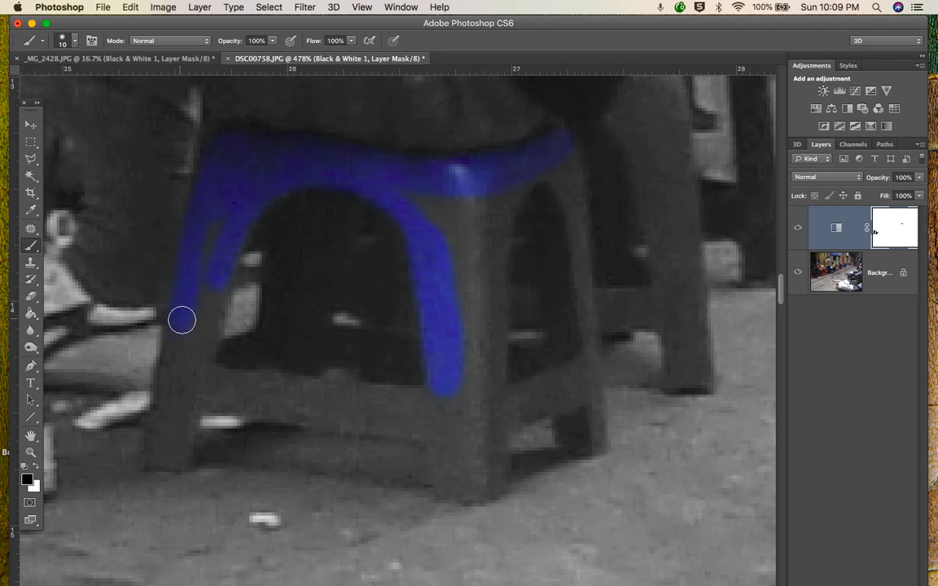
{"action": "mouse_move", "coordinate": [222, 205]}
{"action": "left_mouse_down"}
{"action": "mouse_move", "coordinate": [203, 341]}
{"action": "mouse_move", "coordinate": [199, 332]}
{"action": "mouse_move", "coordinate": [190, 352]}
{"action": "mouse_move", "coordinate": [188, 323]}
{"action": "mouse_move", "coordinate": [171, 386]}
{"action": "mouse_move", "coordinate": [187, 358]}
{"action": "left_mouse_up"}
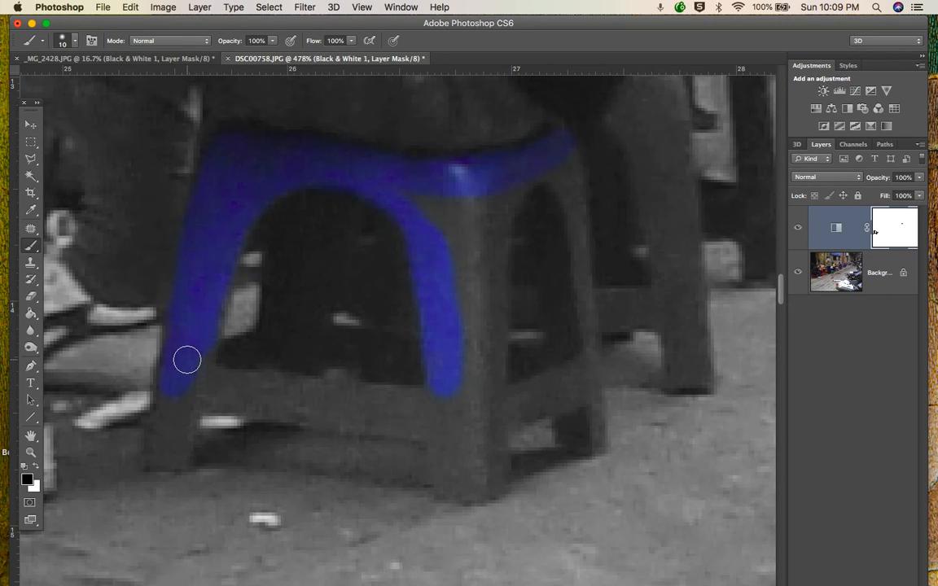
{"action": "key", "text": "super+0"}
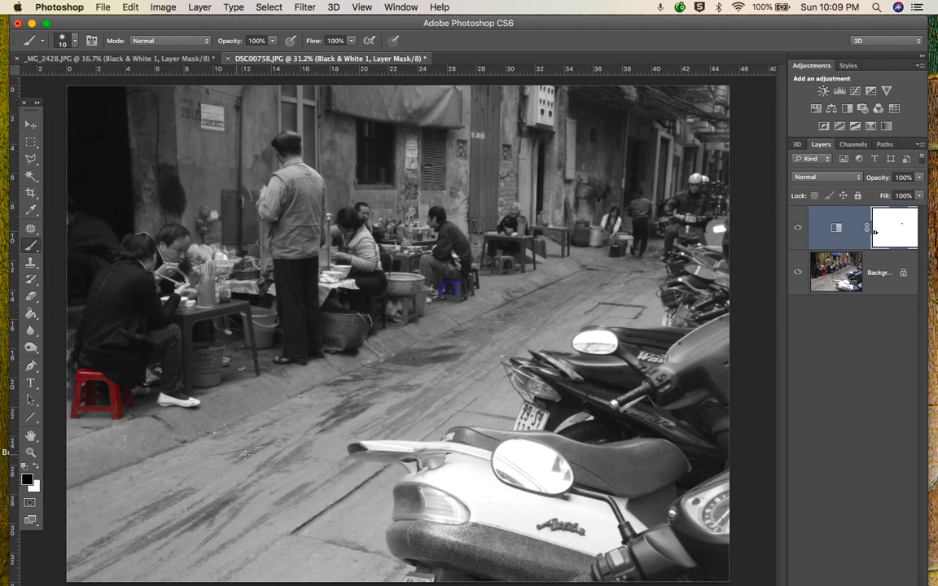
Return to the _MG_2428.JPG photo, and bring up the minimized Chrome window
{"action": "left_click", "coordinate": [118, 58]}
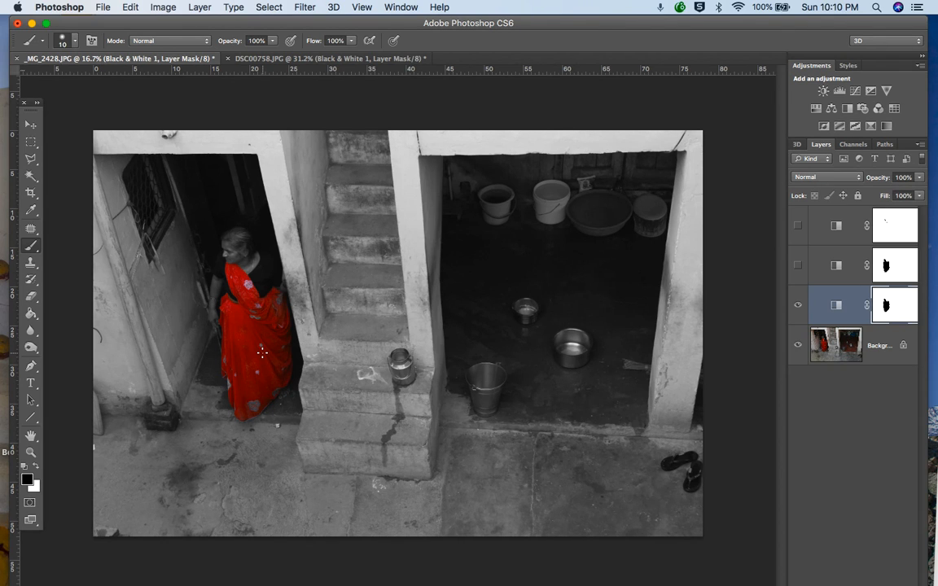
{"action": "mouse_move", "coordinate": [729, 583]}
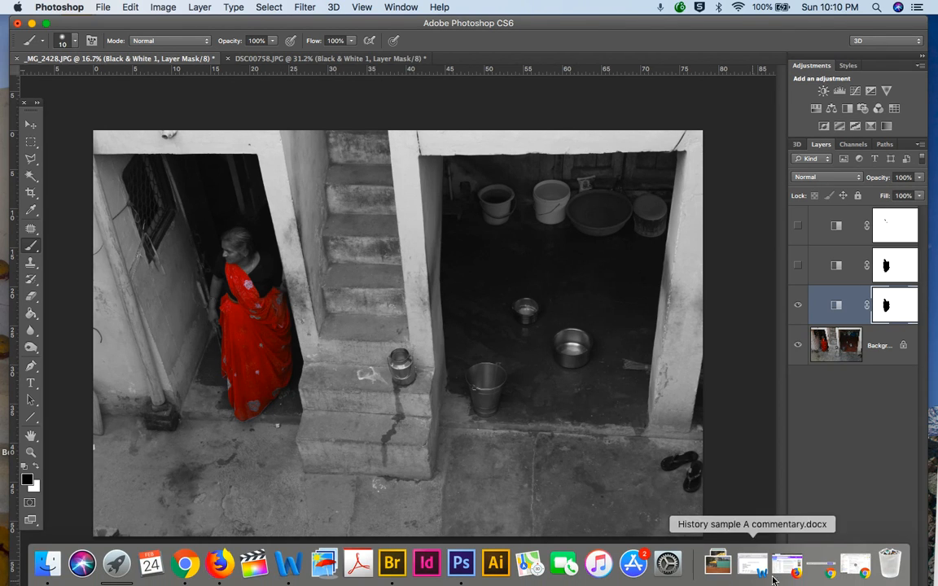
{"action": "left_click", "coordinate": [823, 567]}
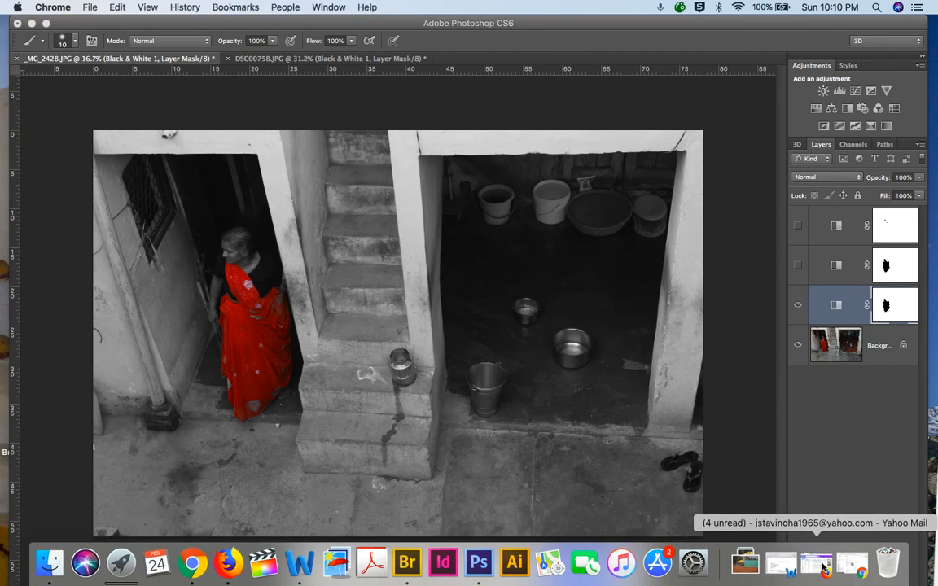